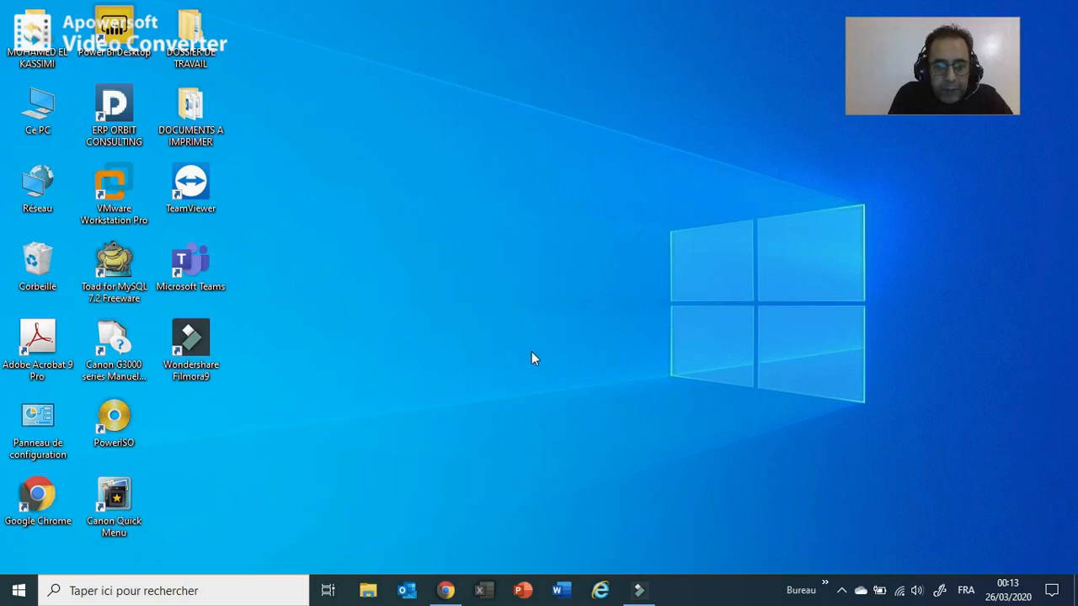
- Switch to Google Chrome and open the zoom.us website
{"action": "left_click", "coordinate": [446, 590]}
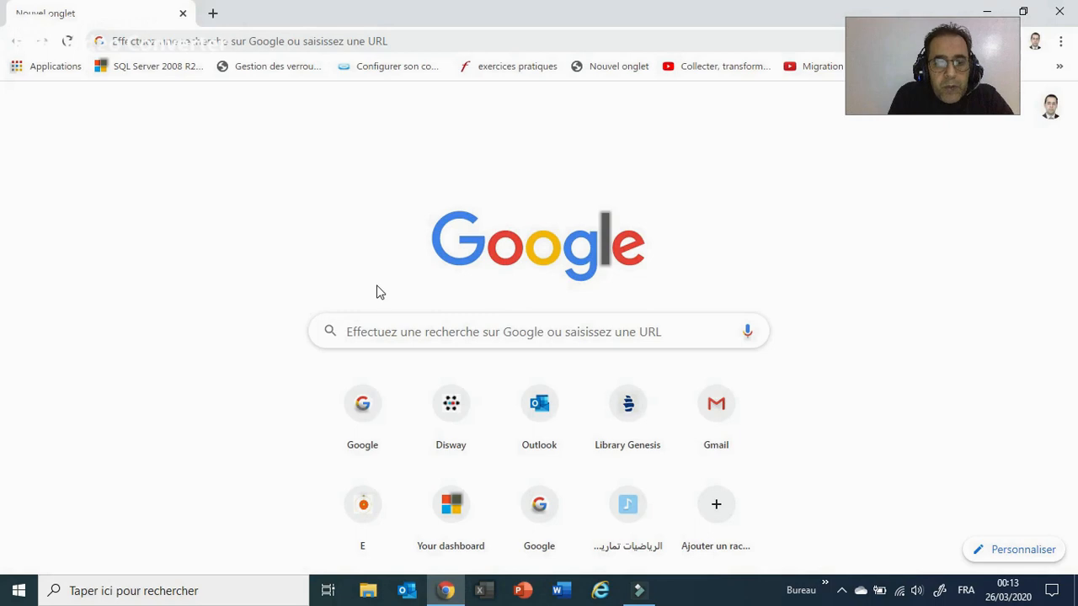
{"action": "left_click", "coordinate": [402, 331]}
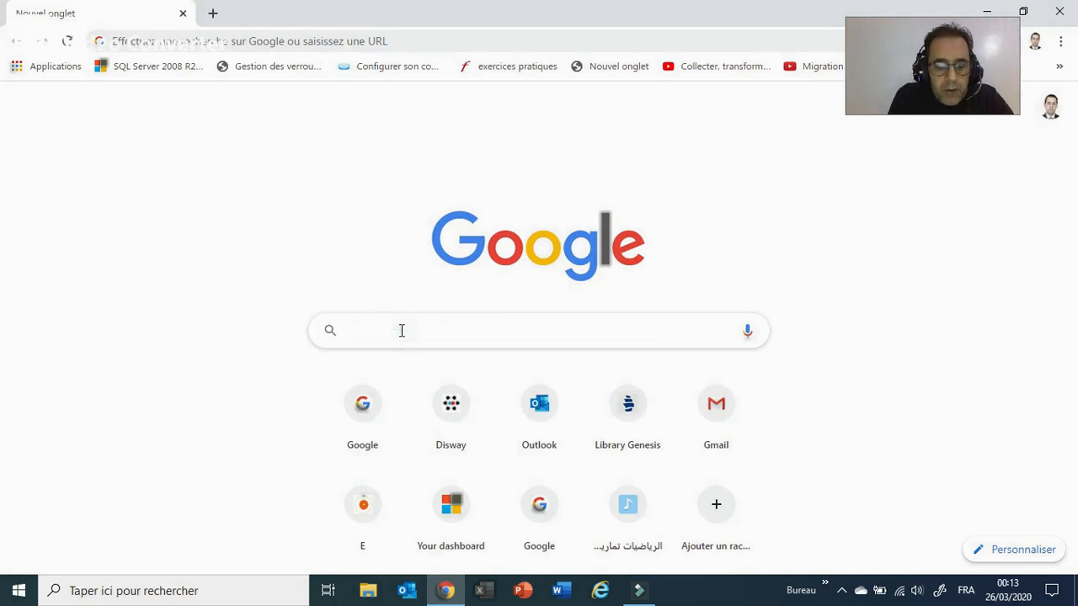
{"action": "type", "text": "zoo"}
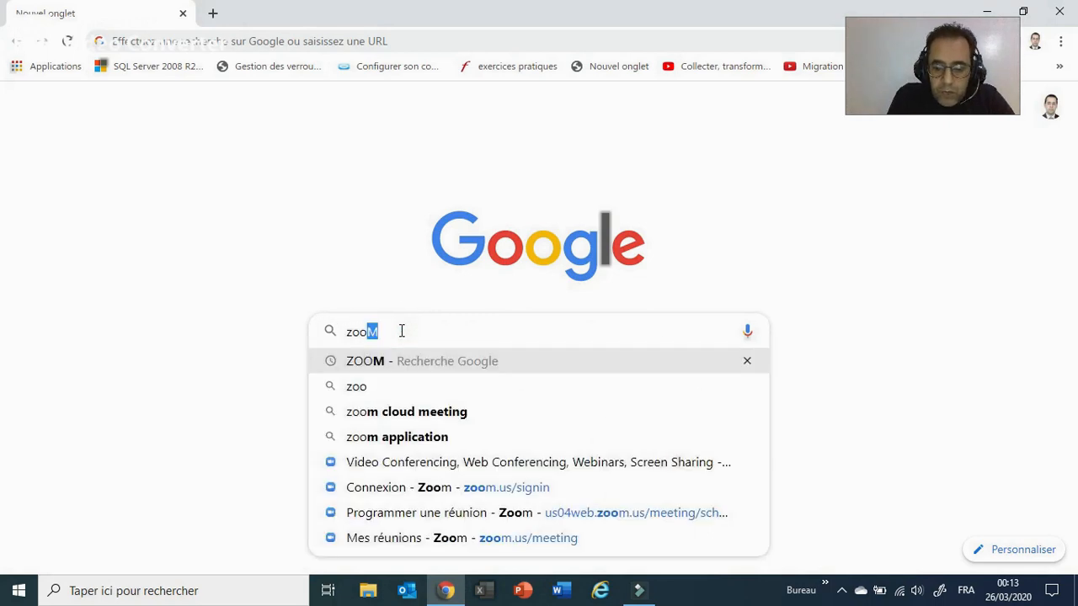
{"action": "type", "text": "m"}
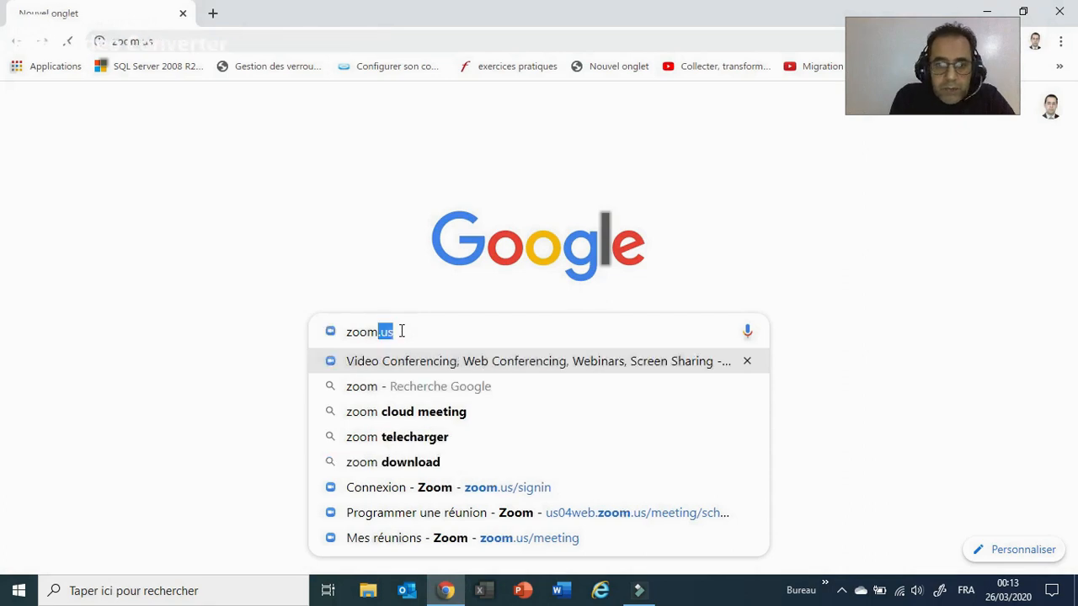
{"action": "key", "text": "Return"}
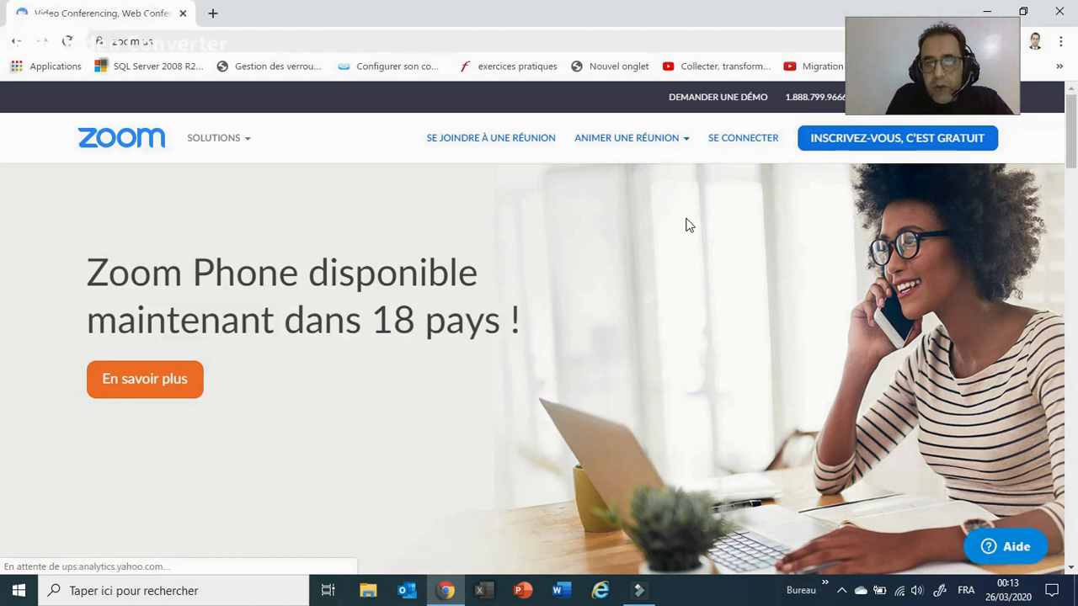
- Sign in to Zoom with the existing Google account and open the Réunions page
{"action": "left_click", "coordinate": [740, 146]}
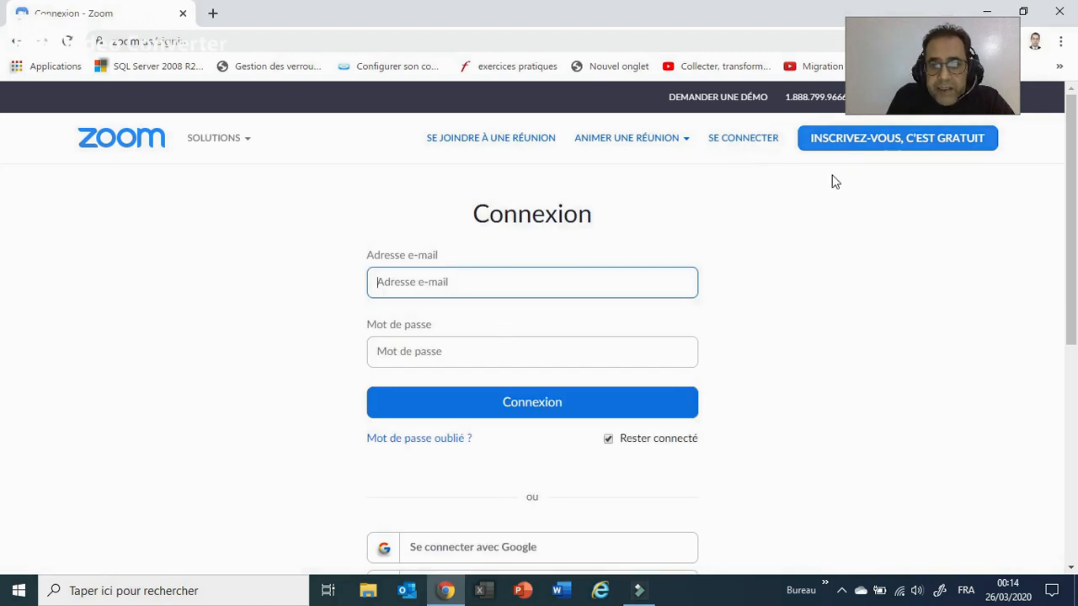
{"action": "scroll", "coordinate": [2, 190], "scroll_direction": "down", "scroll_amount": 1}
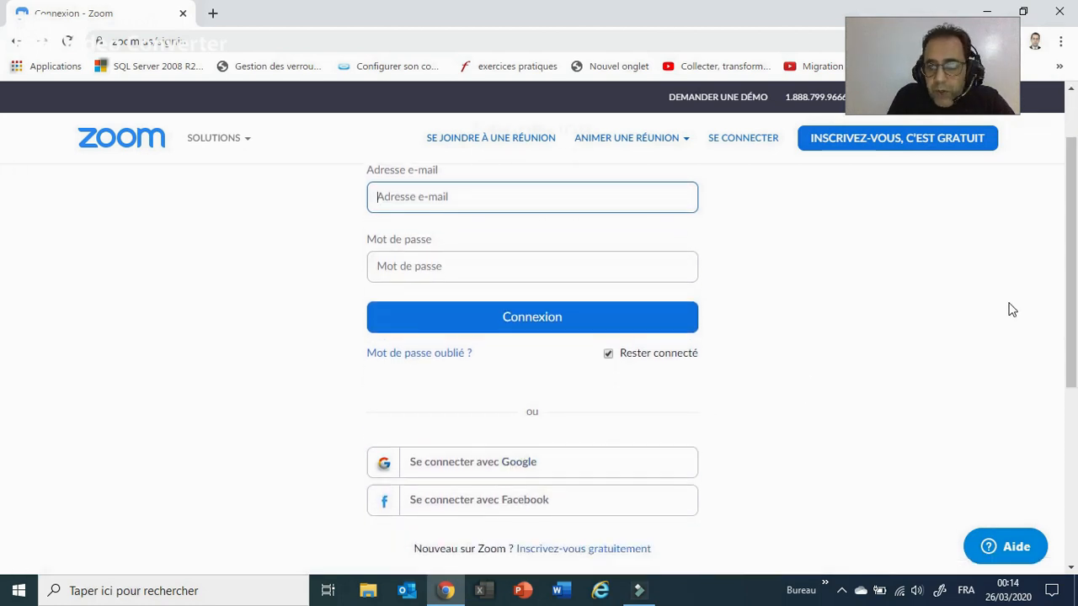
{"action": "scroll", "coordinate": [1073, 301], "scroll_direction": "down", "scroll_amount": 1}
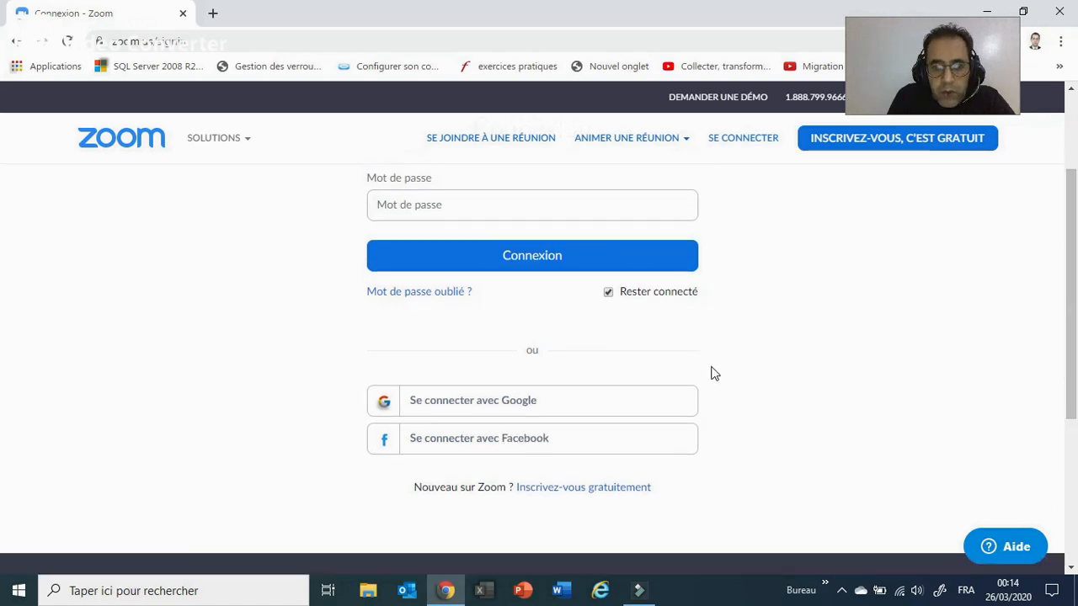
{"action": "left_click", "coordinate": [533, 404]}
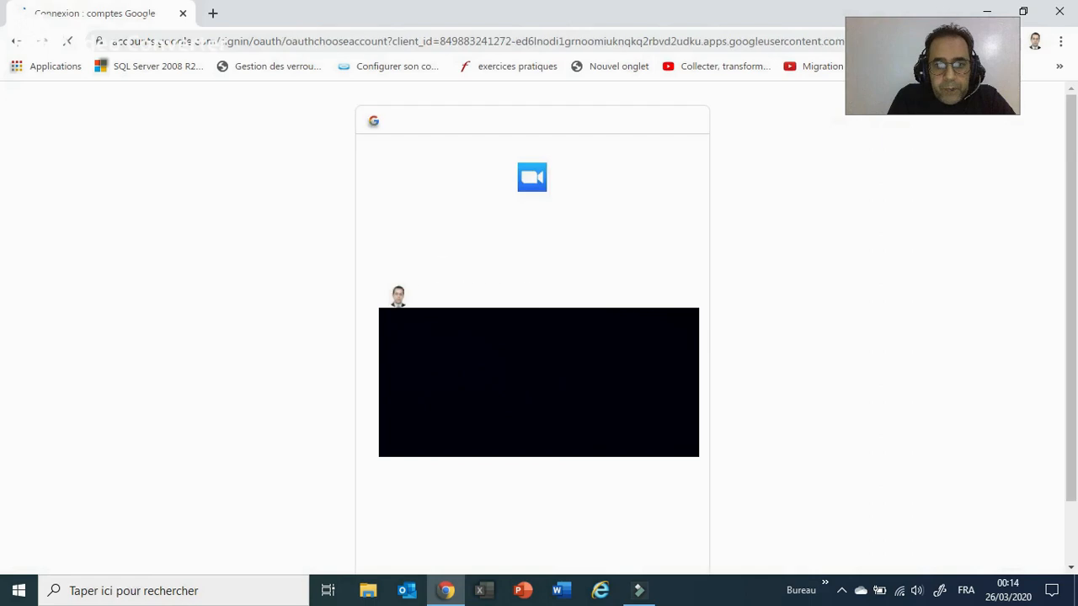
{"action": "left_click", "coordinate": [471, 297]}
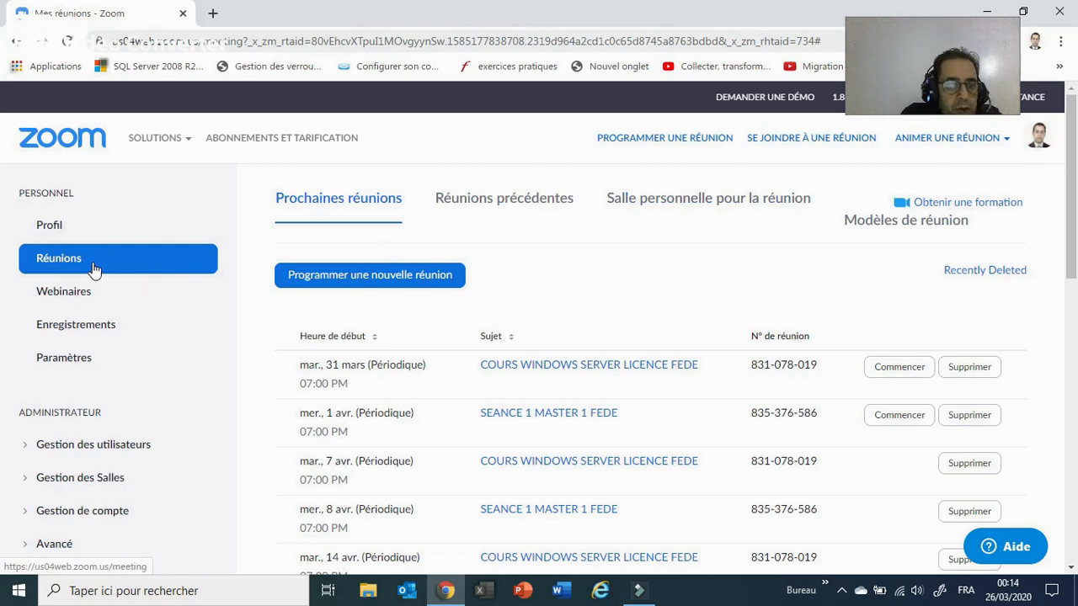
- Start scheduling a new meeting with the subject "SEANCE FORMATION BASE DE DONNEES"
{"action": "left_click", "coordinate": [405, 280]}
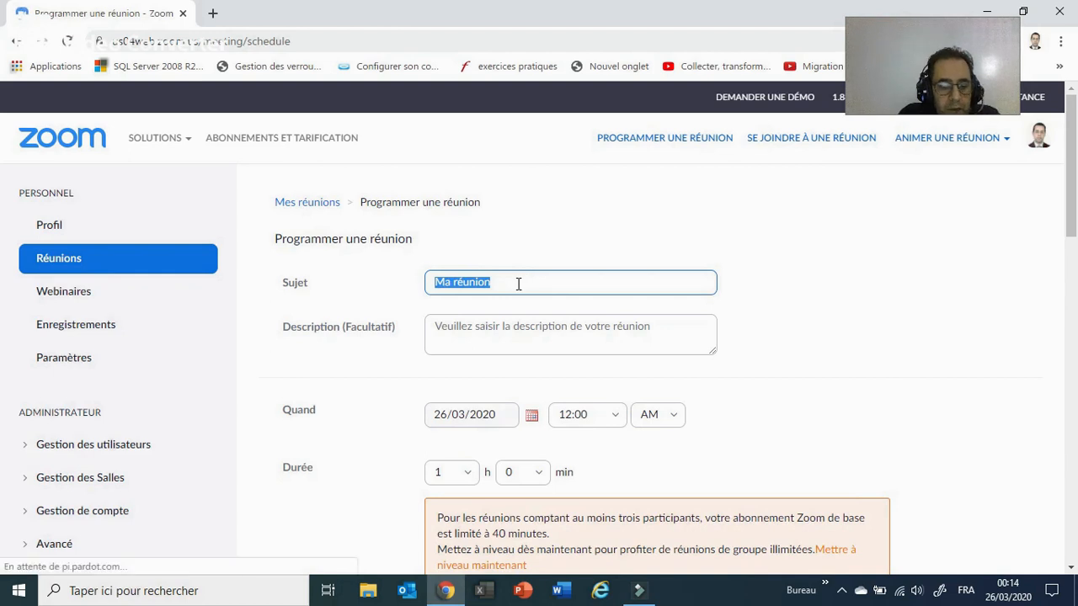
{"action": "type", "text": "SEANCE FORMATION"}
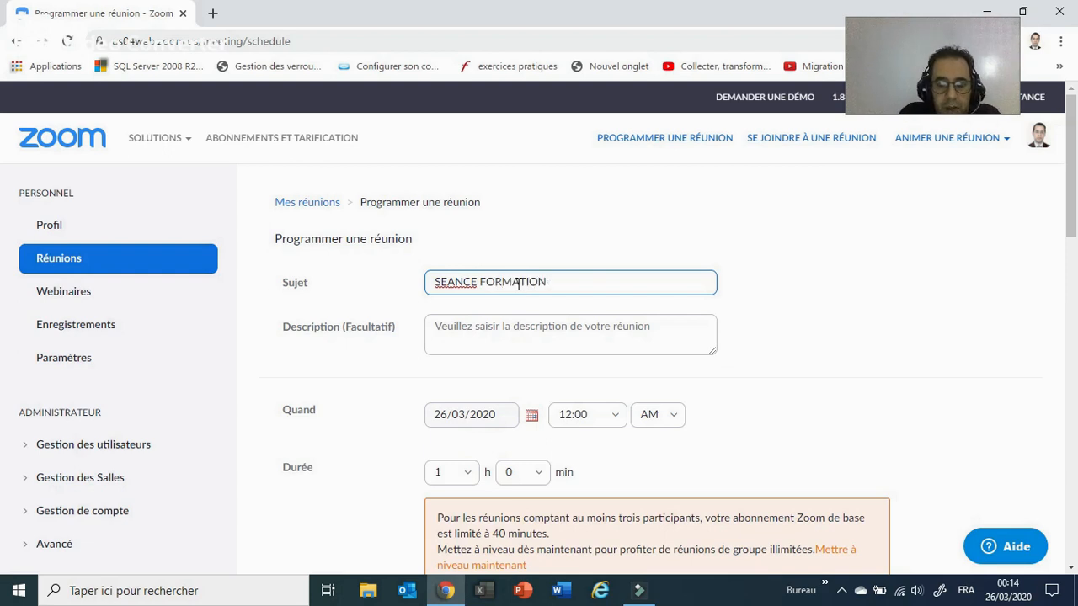
{"action": "type", "text": " BASE"}
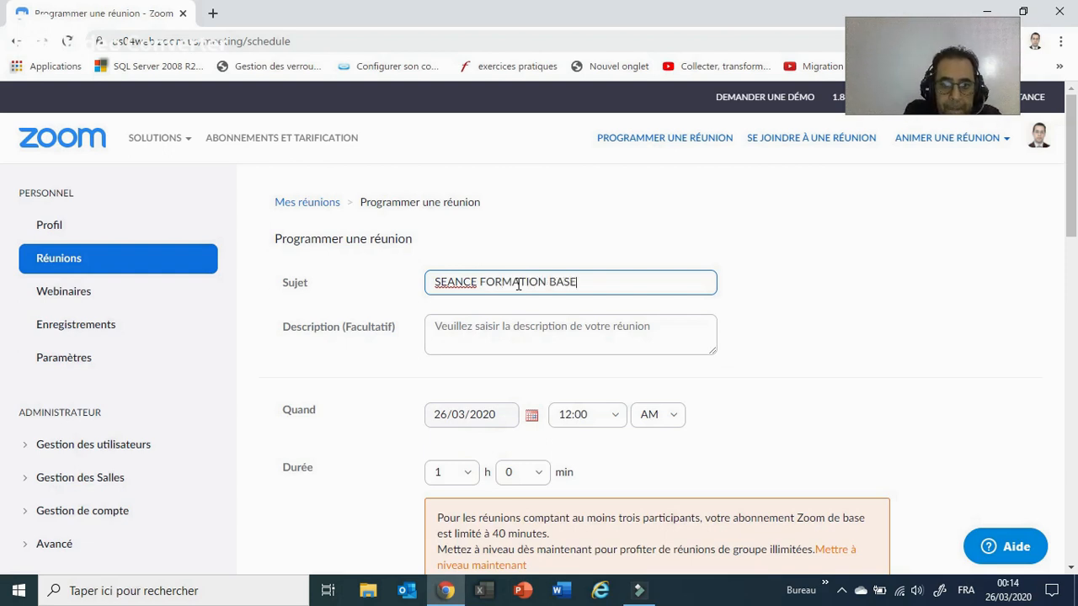
{"action": "type", "text": " DE DONNEES"}
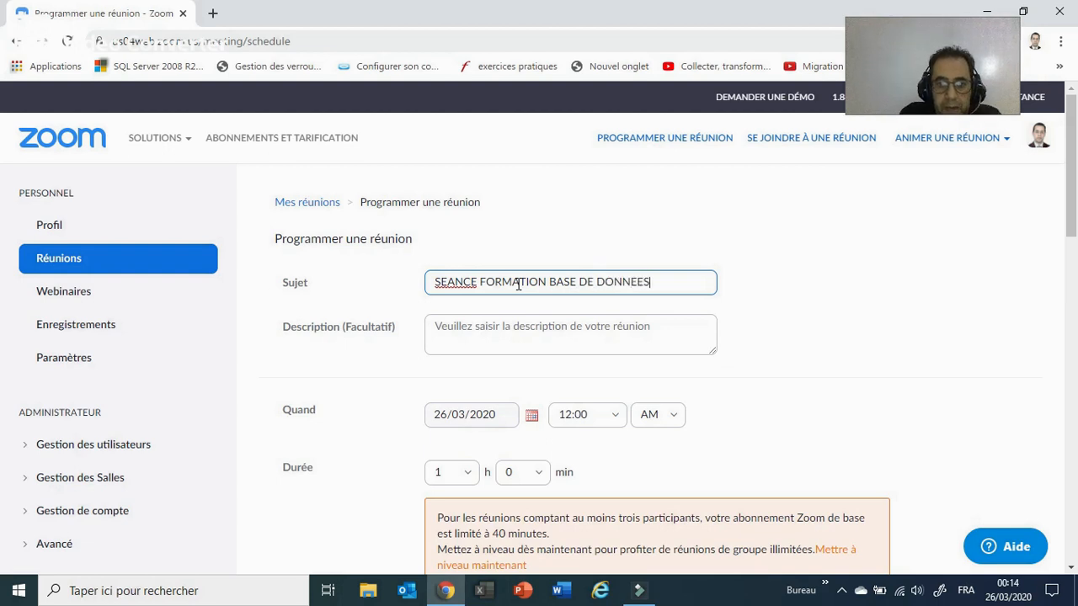
- Enter the meeting description "SEANCE DE COURS POUR LE MODULE BASE DE DONNEES"
{"action": "left_click", "coordinate": [484, 327]}
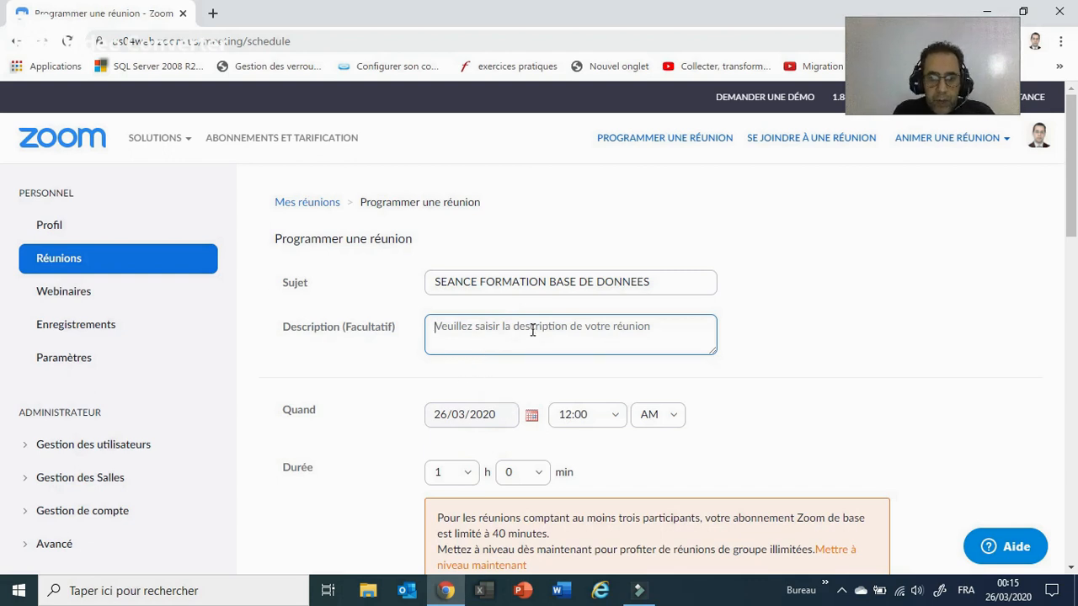
{"action": "type", "text": "SEANCE DE COURS POU"}
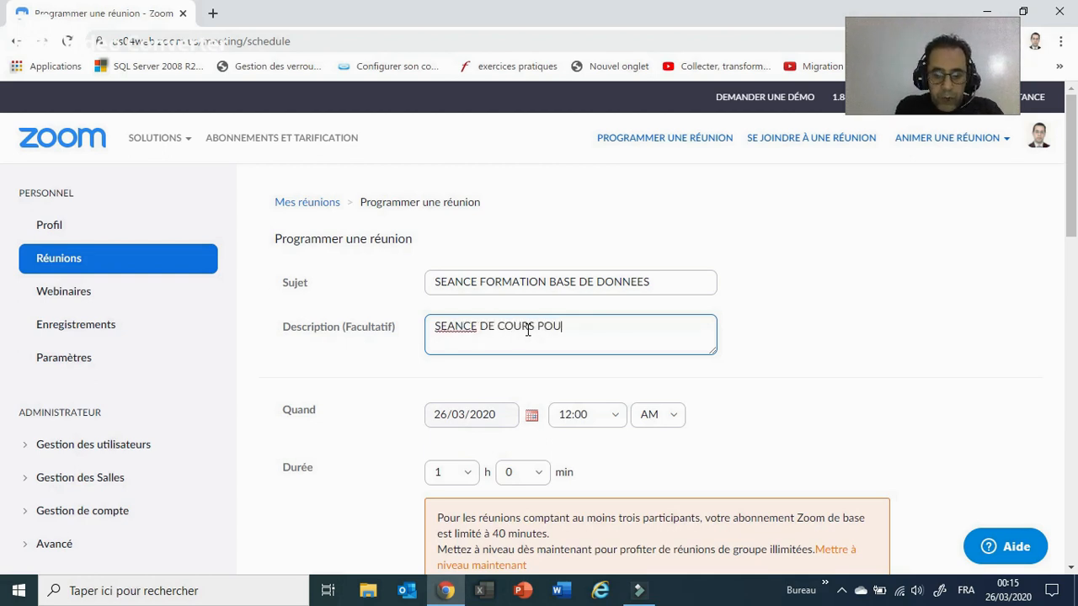
{"action": "type", "text": "R LE MODULE BASE DE DONNEES"}
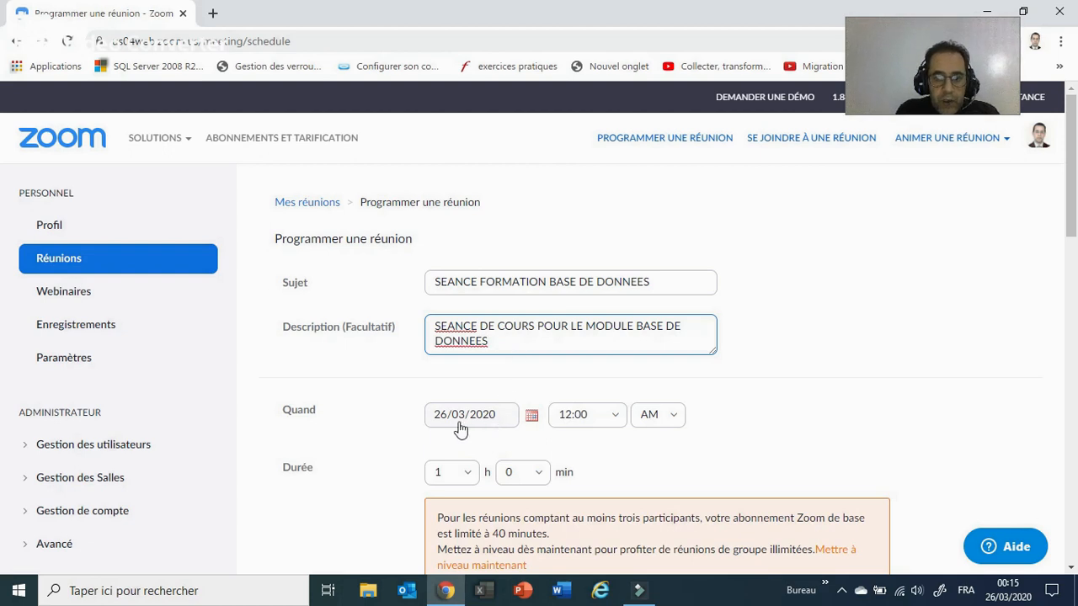
- Set the meeting's start time to 2:00 and its duration to 2 hours
{"action": "left_click", "coordinate": [620, 419]}
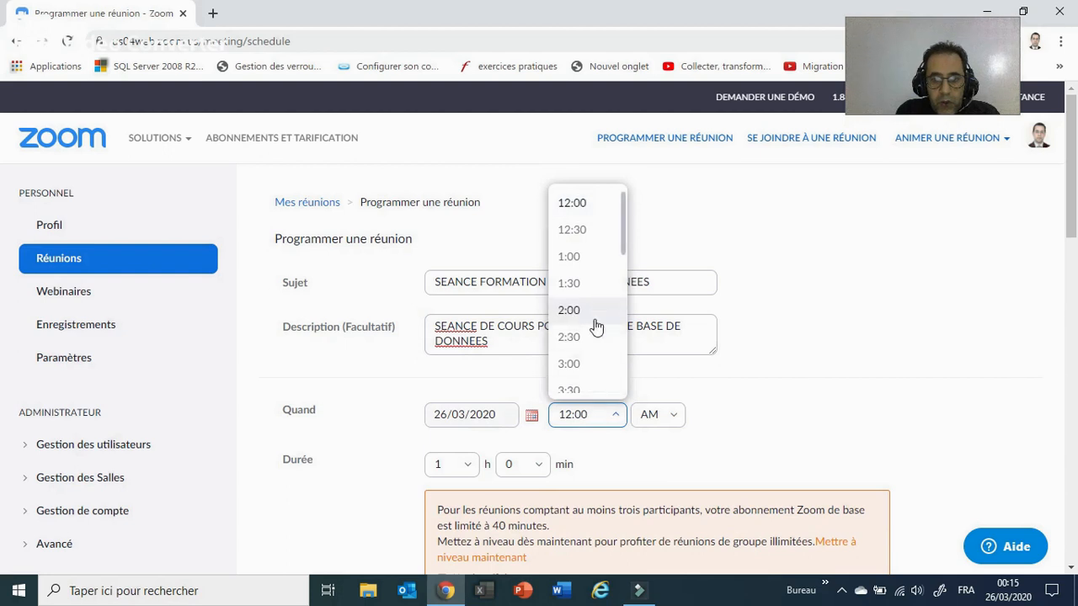
{"action": "left_click", "coordinate": [594, 313]}
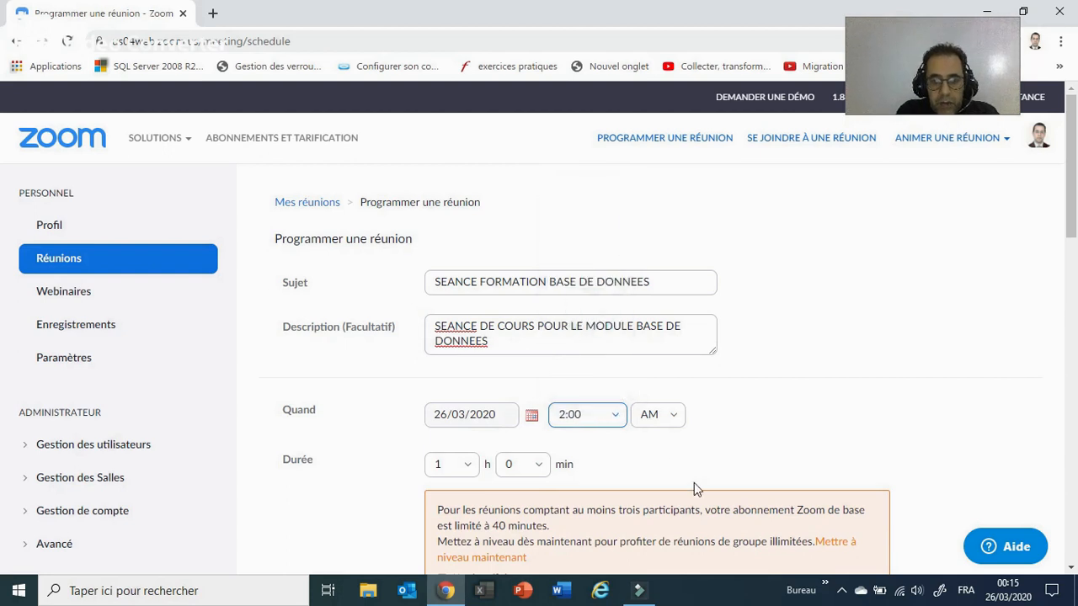
{"action": "scroll", "coordinate": [1072, 248], "scroll_direction": "down", "scroll_amount": 2}
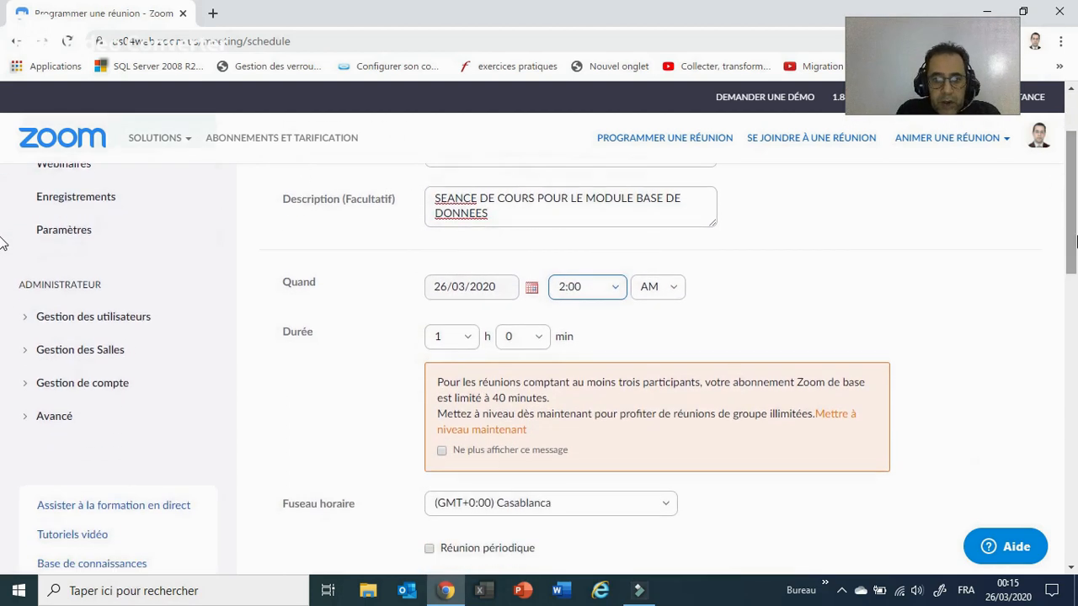
{"action": "left_click", "coordinate": [467, 340]}
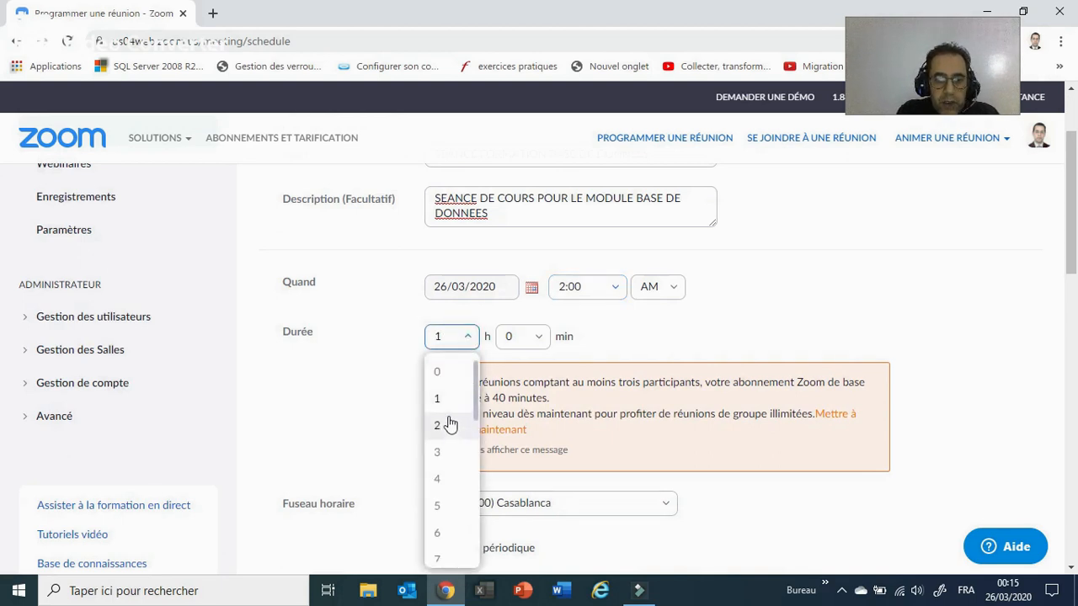
{"action": "left_click", "coordinate": [447, 425]}
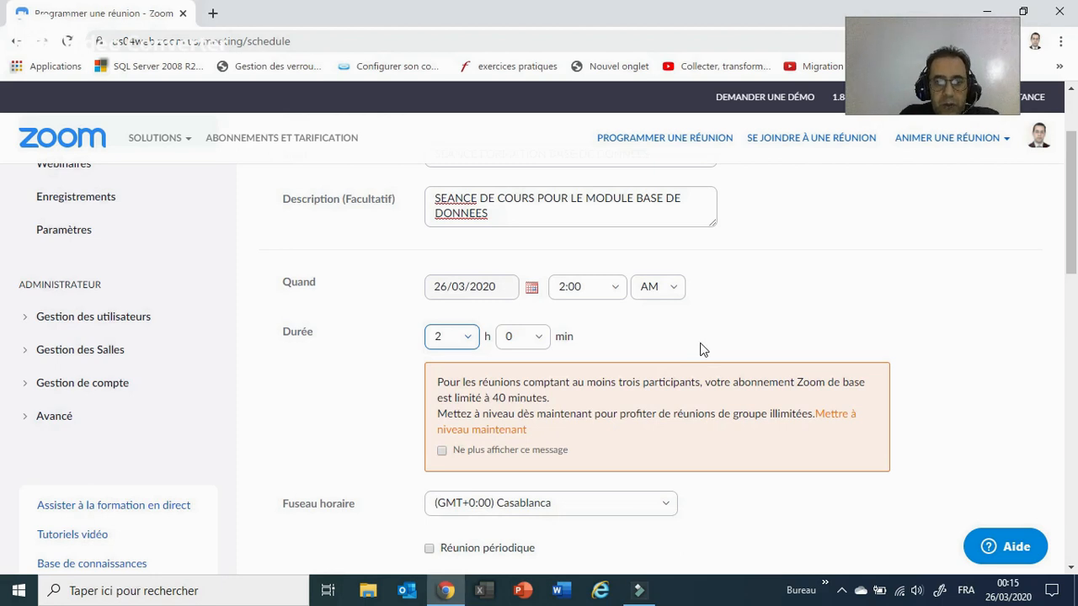
- Try the recurring meeting option (Réunion périodique) and turn it off again
{"action": "left_click_drag", "start_coordinate": [1074, 245], "coordinate": [1076, 293]}
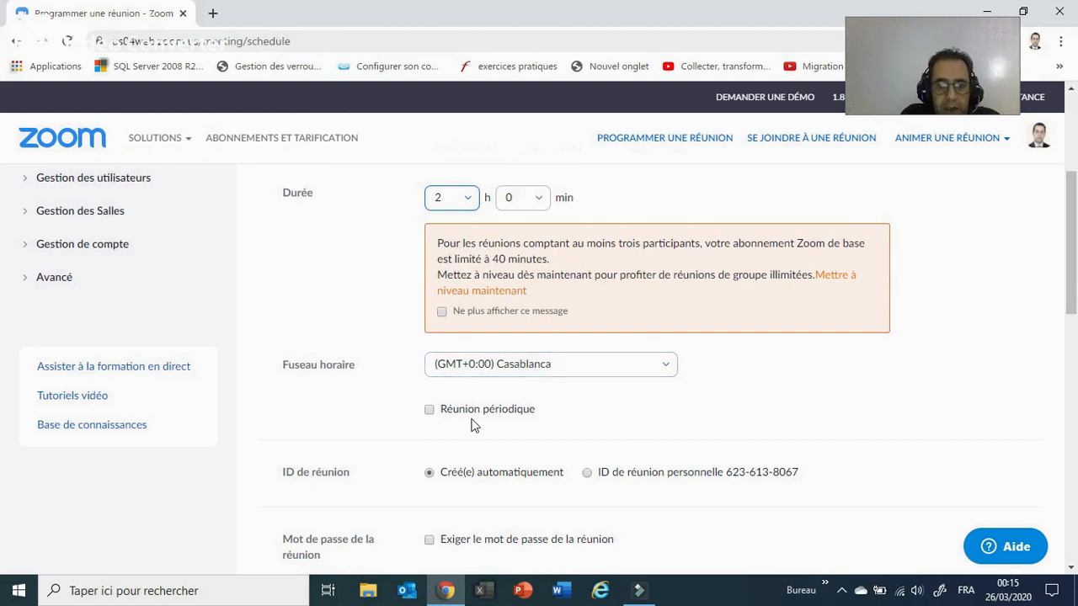
{"action": "left_click", "coordinate": [558, 396]}
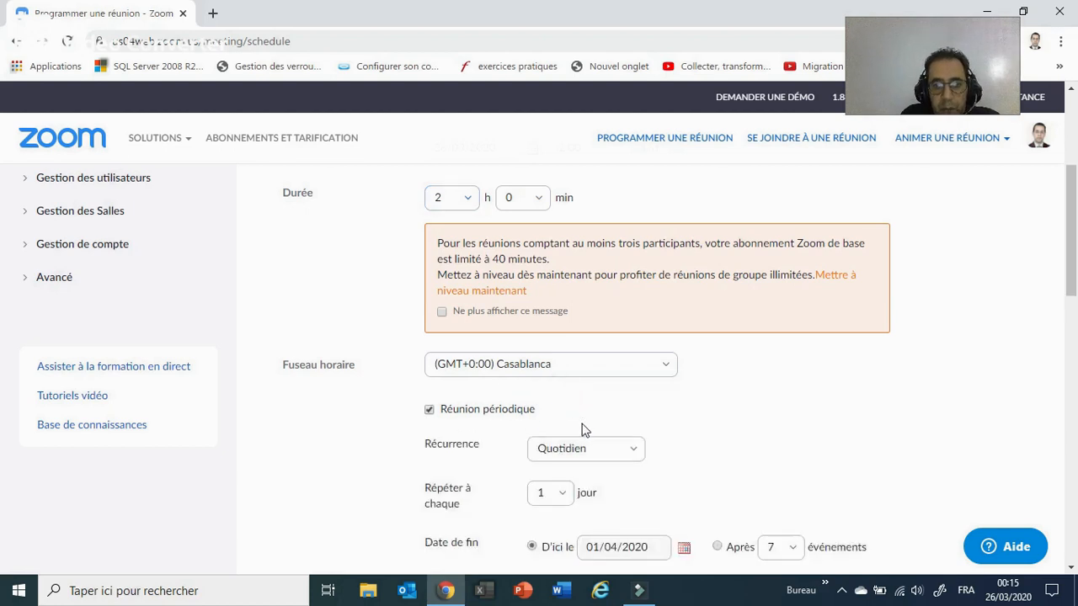
{"action": "left_click_drag", "start_coordinate": [1073, 265], "coordinate": [1072, 276]}
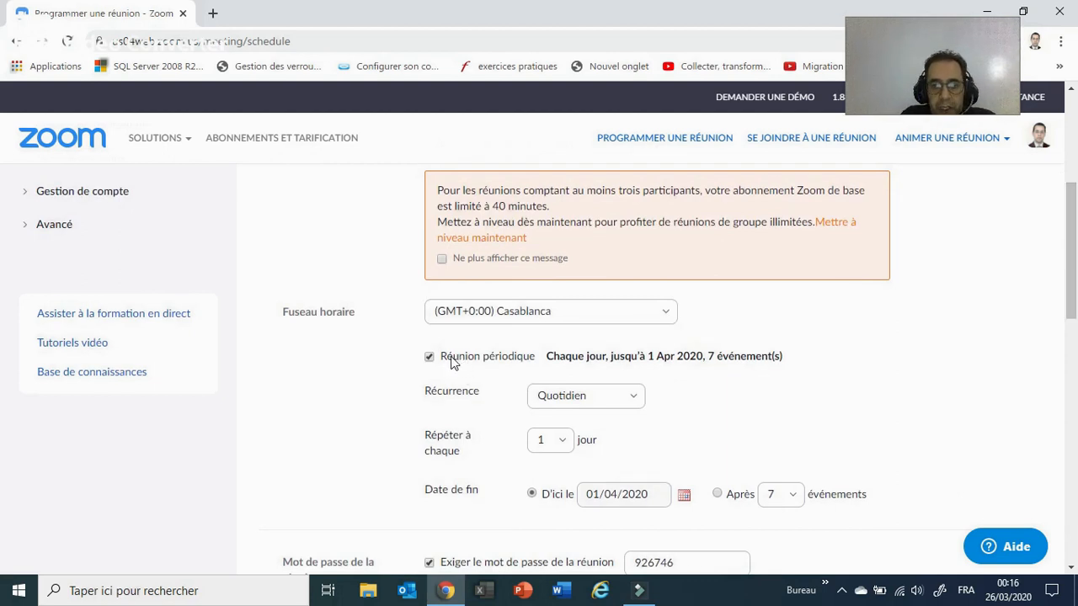
{"action": "left_click", "coordinate": [429, 357]}
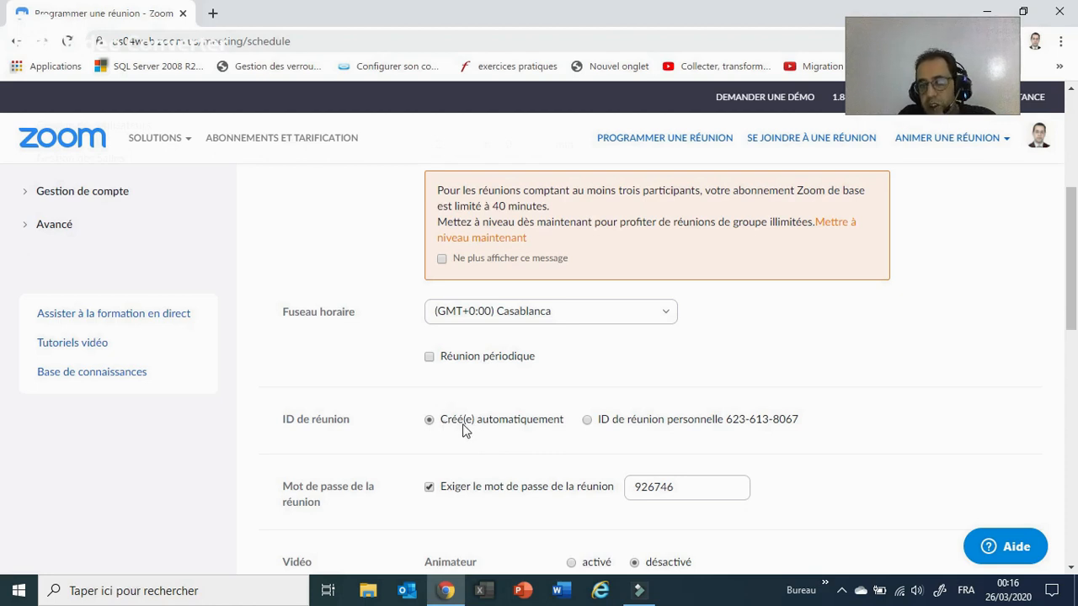
- Try the personal meeting ID, return to the automatically created one, and remove the meeting password requirement
{"action": "left_click", "coordinate": [587, 421]}
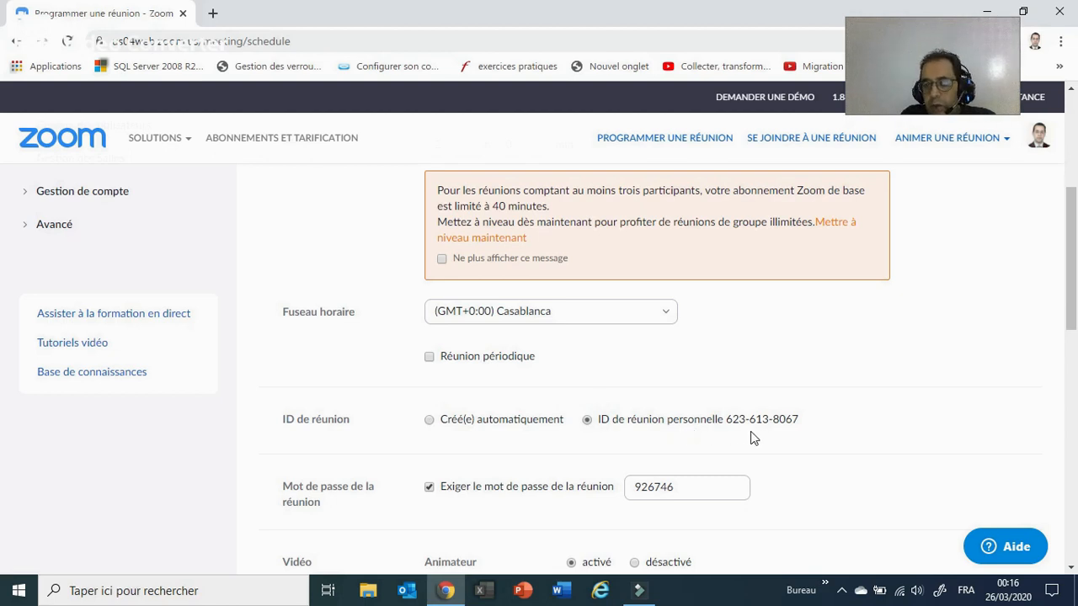
{"action": "left_click", "coordinate": [431, 424]}
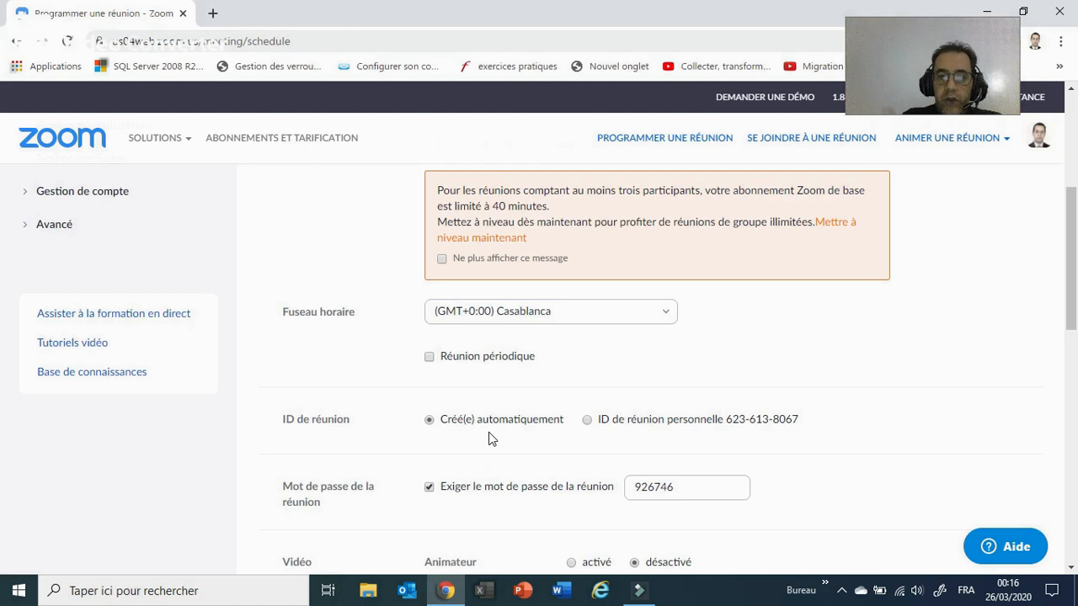
{"action": "left_click", "coordinate": [428, 489]}
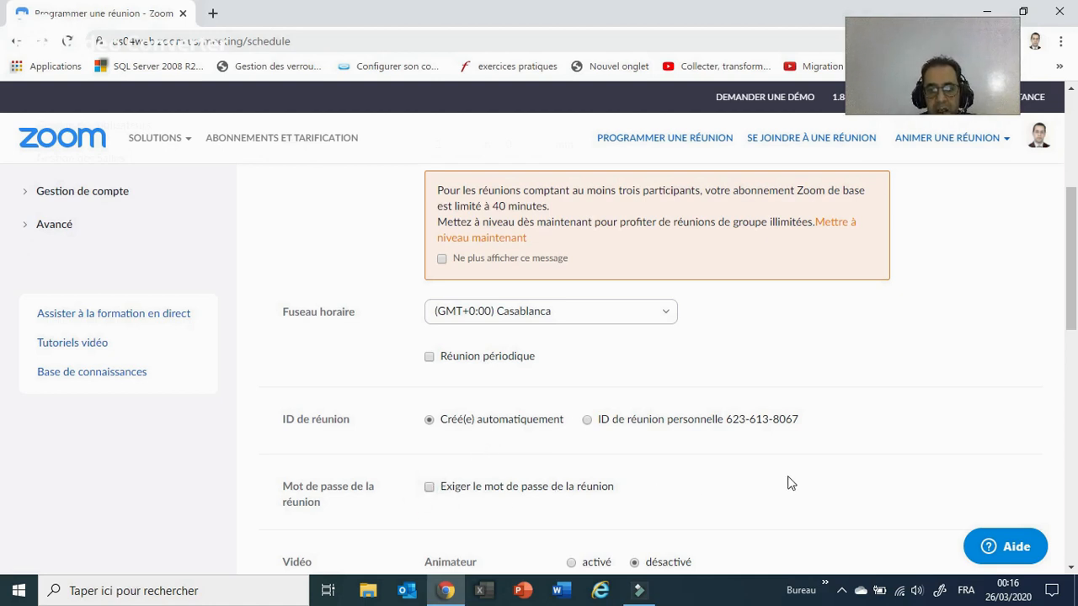
- Set the host's video (Animateur) to activé for the meeting
{"action": "scroll", "coordinate": [1073, 282], "scroll_direction": "down", "scroll_amount": 2}
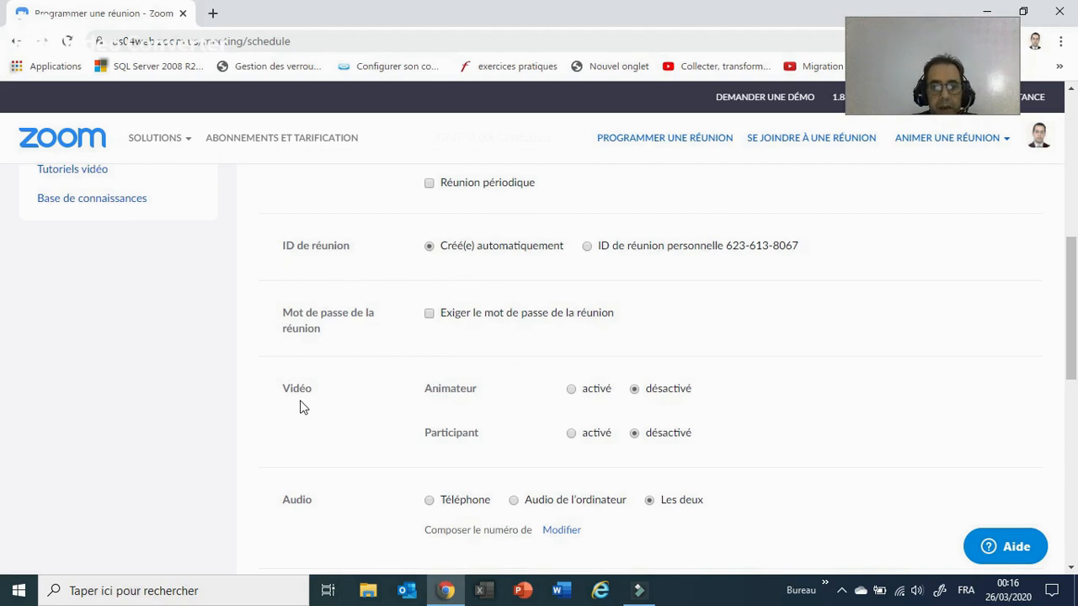
{"action": "mouse_move", "coordinate": [437, 397]}
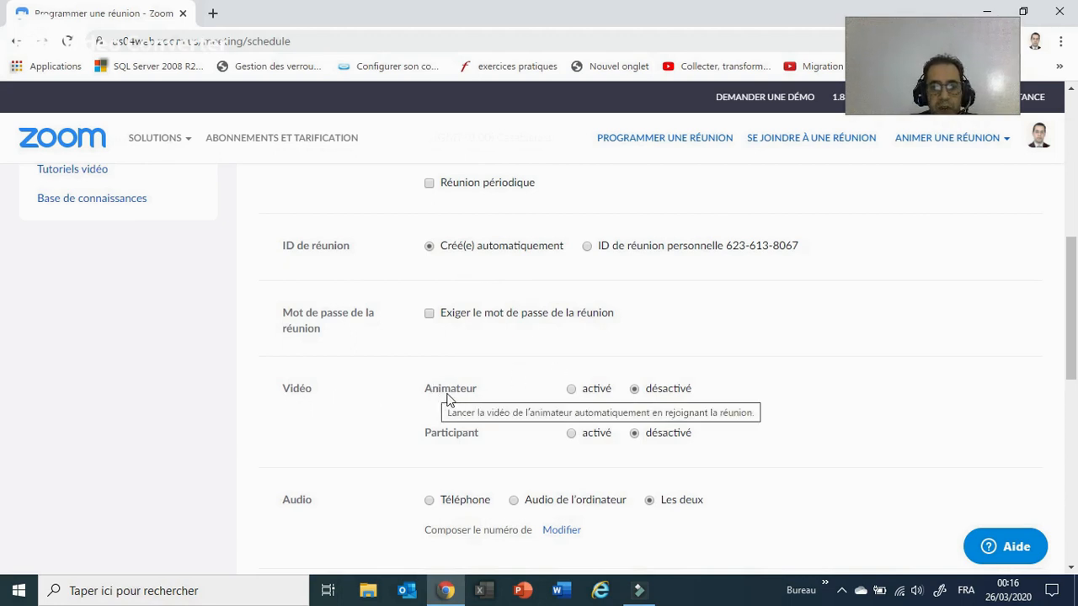
{"action": "left_click", "coordinate": [571, 390]}
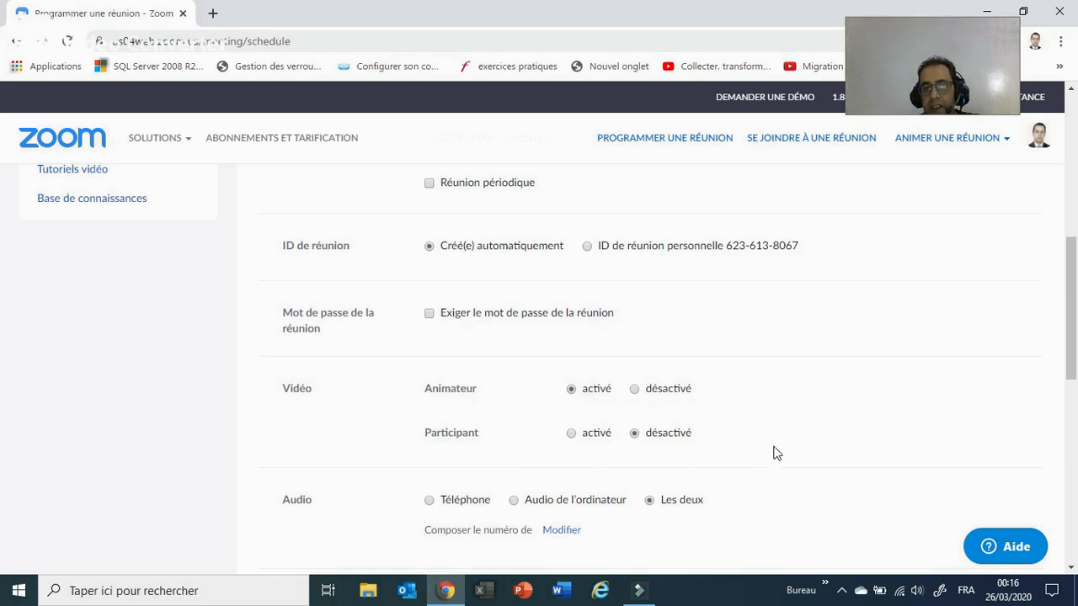
- Enable joining before the host, muting participants on entry, the waiting room and automatic recording to the local computer, and save the meeting
{"action": "left_click_drag", "start_coordinate": [1071, 345], "coordinate": [1073, 362]}
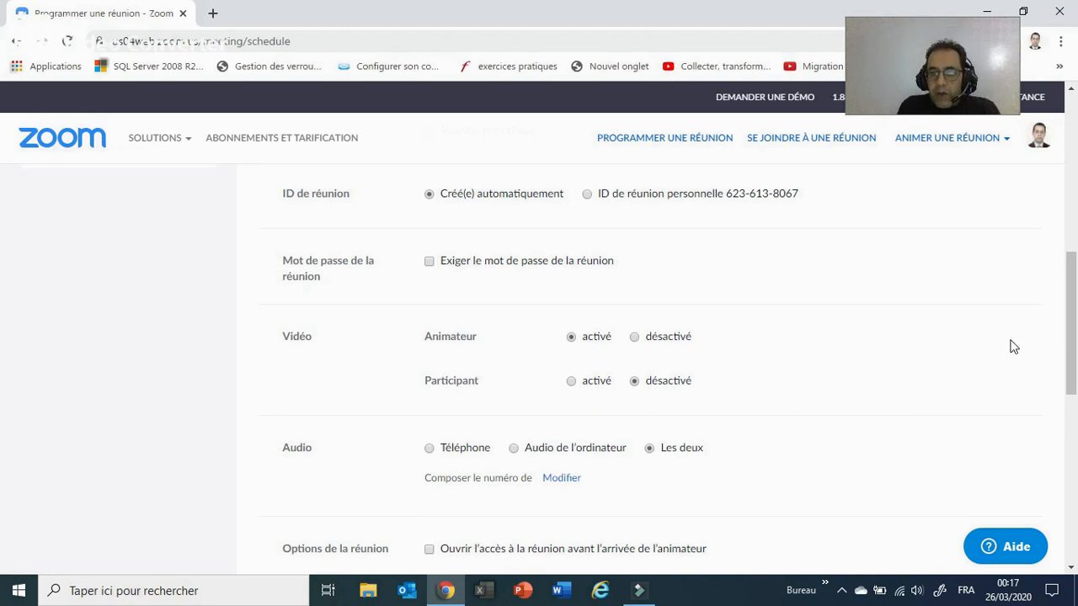
{"action": "left_click_drag", "start_coordinate": [1072, 303], "coordinate": [1072, 336]}
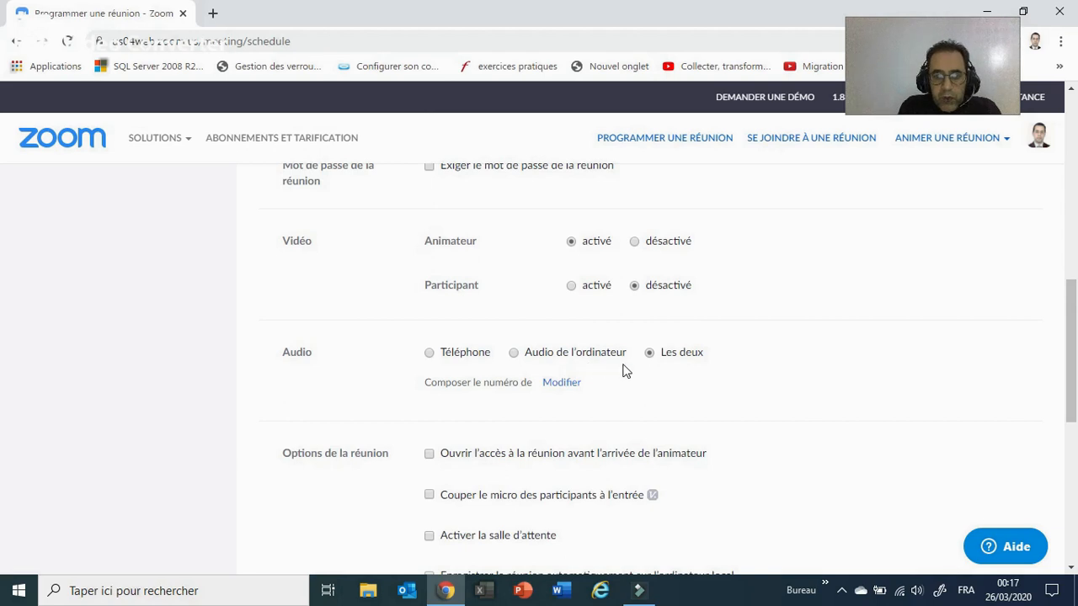
{"action": "scroll", "coordinate": [1073, 330], "scroll_direction": "down", "scroll_amount": 2}
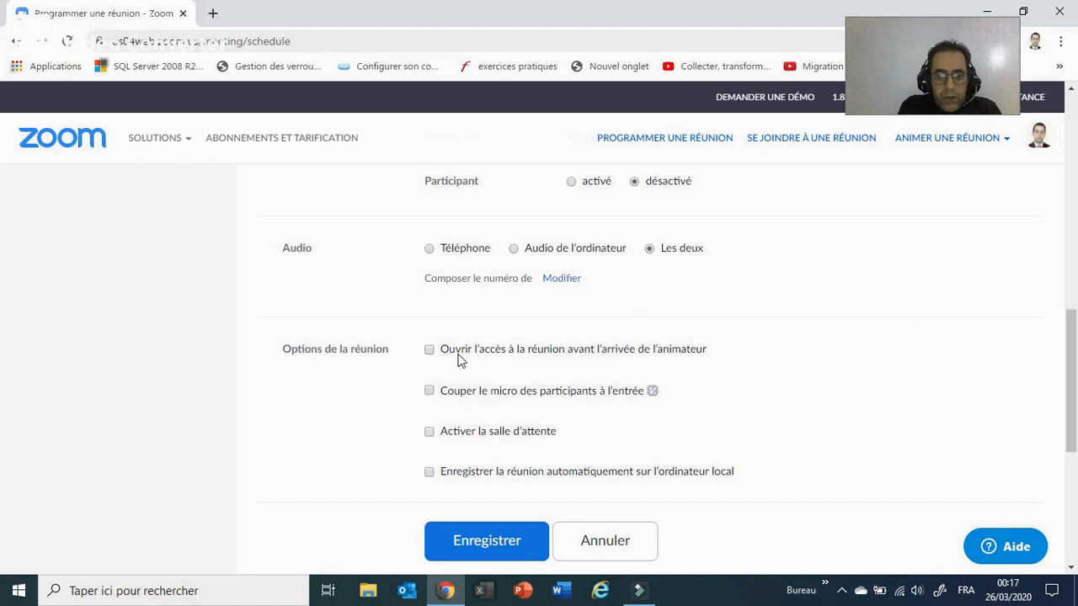
{"action": "left_click", "coordinate": [428, 350]}
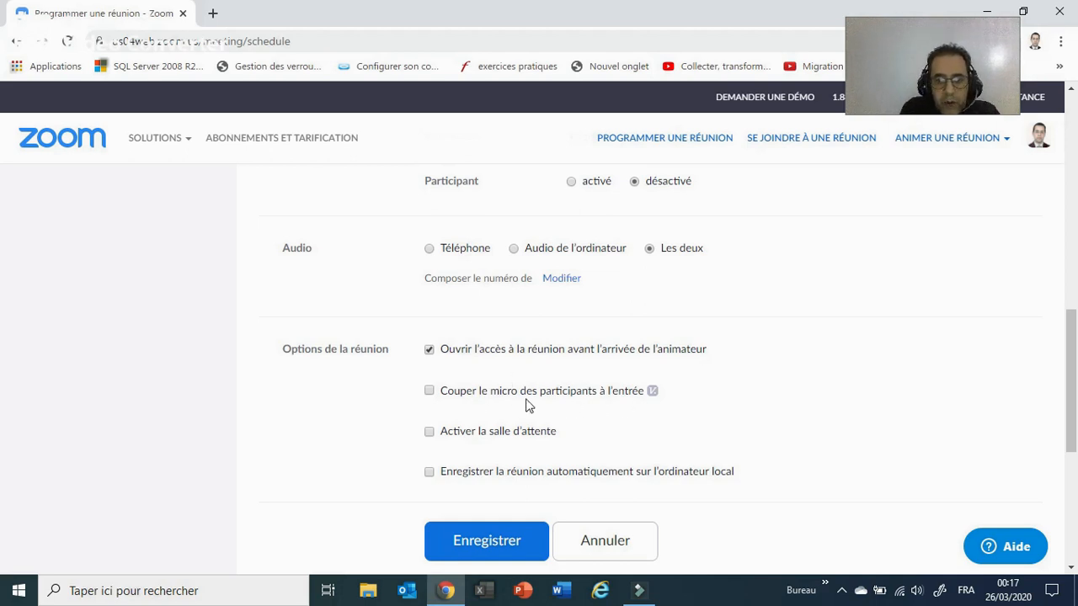
{"action": "left_click", "coordinate": [428, 390]}
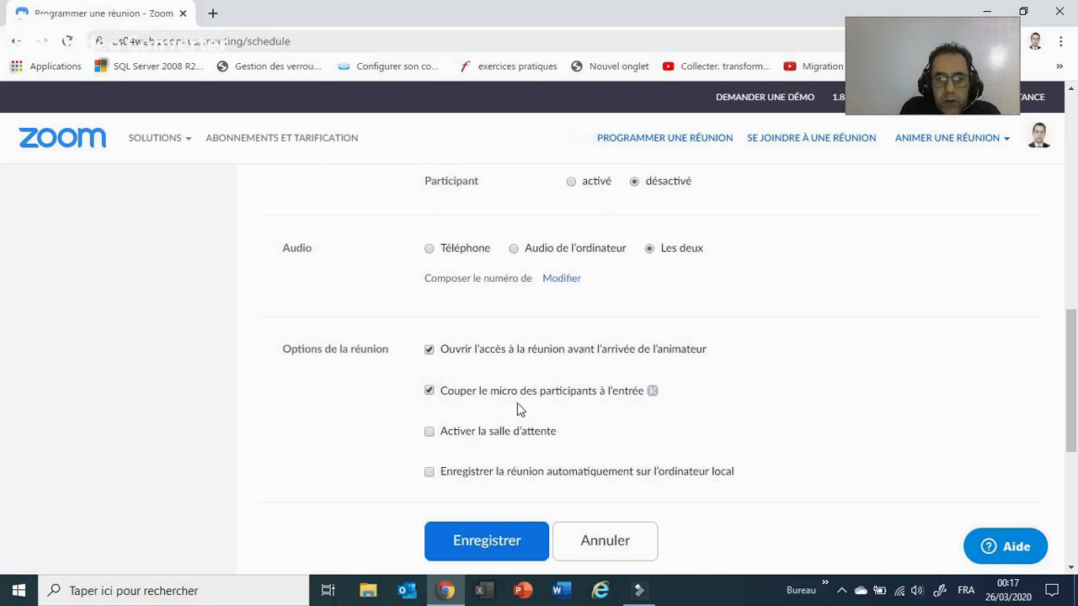
{"action": "left_click", "coordinate": [430, 432]}
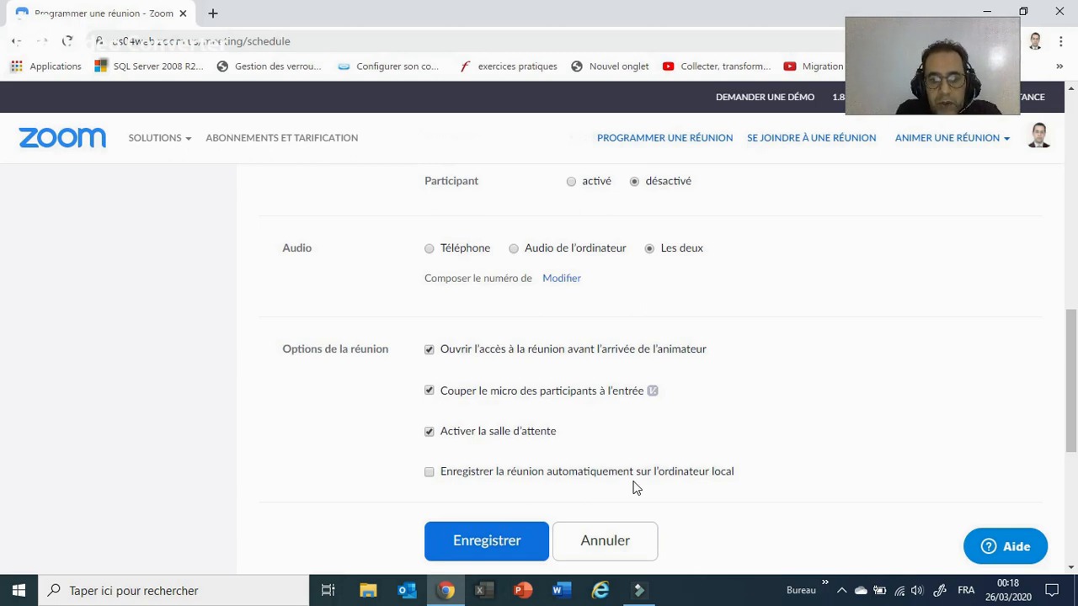
{"action": "left_click", "coordinate": [430, 475]}
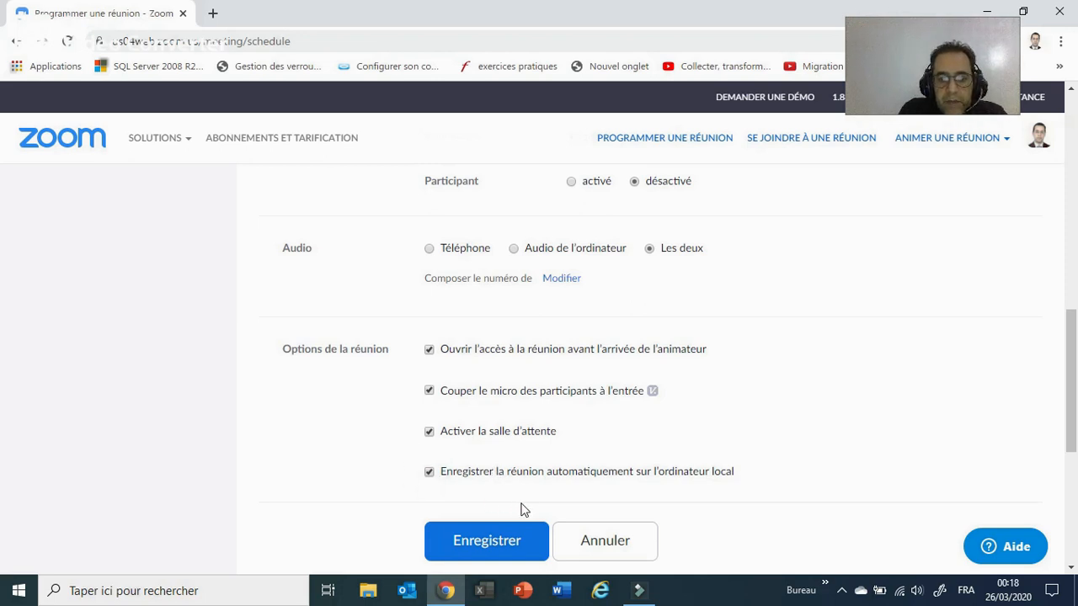
{"action": "left_click", "coordinate": [509, 547]}
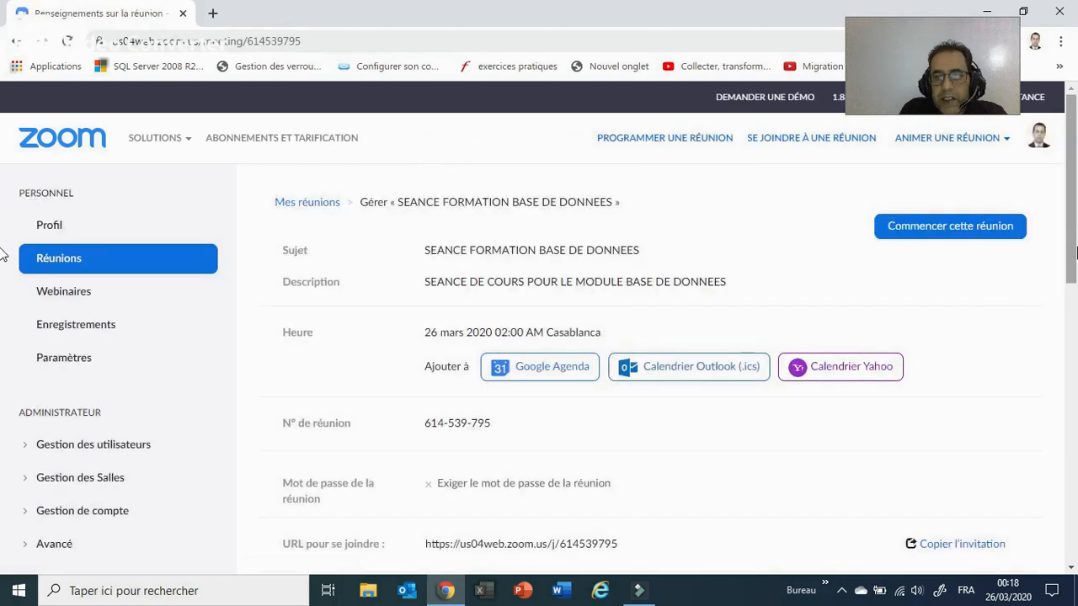
- Open the invitation of the saved SEANCE FORMATION BASE DE DONNEES meeting and copy its full text to the clipboard
{"action": "left_click_drag", "start_coordinate": [1074, 231], "coordinate": [1074, 238]}
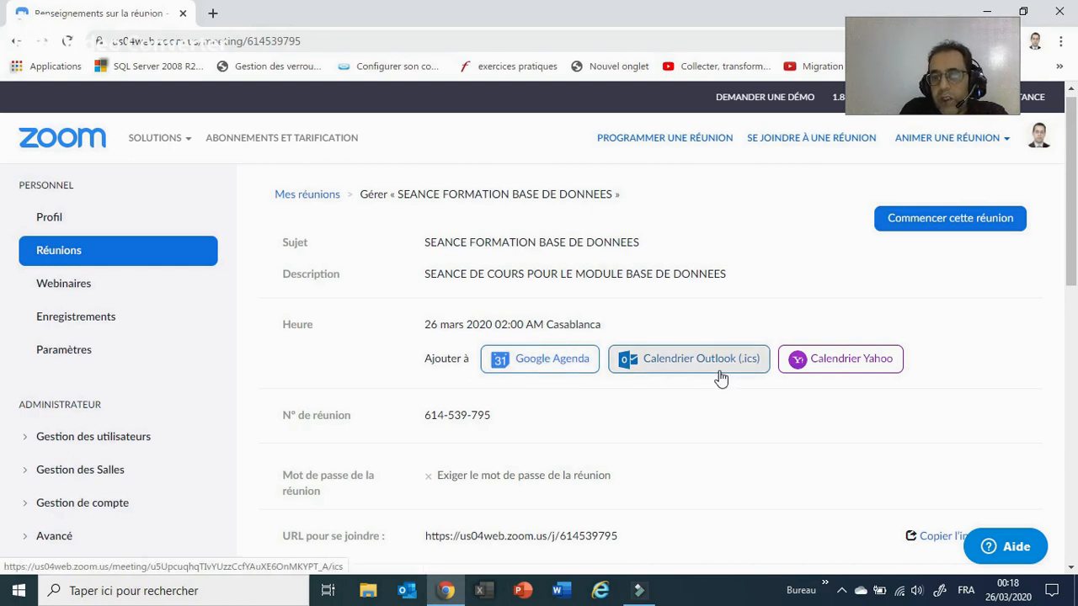
{"action": "left_click_drag", "start_coordinate": [423, 415], "coordinate": [497, 424]}
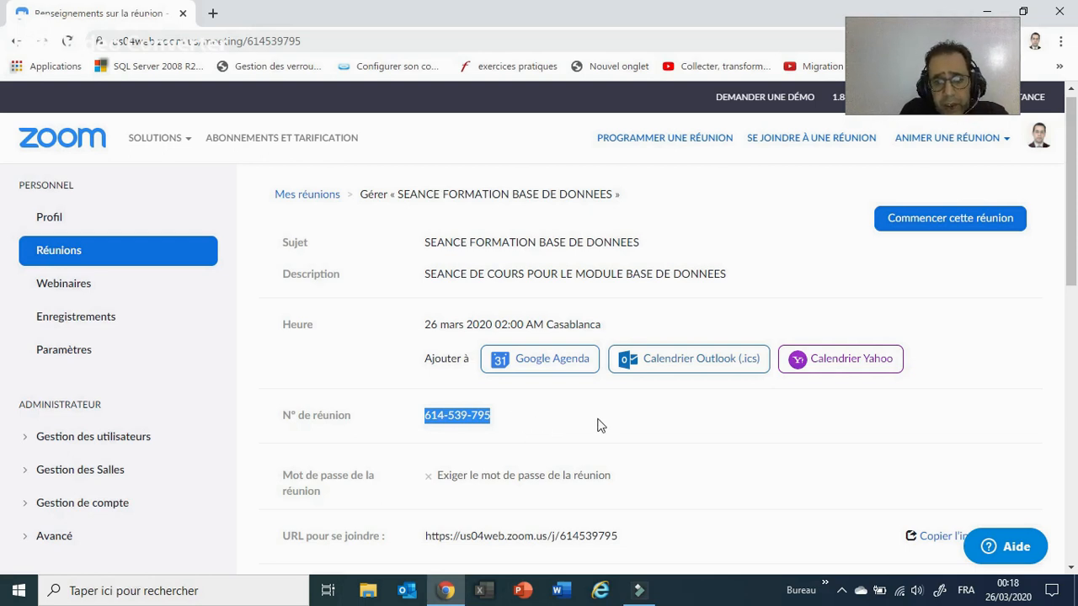
{"action": "scroll", "coordinate": [3, 320], "scroll_direction": "down", "scroll_amount": 3}
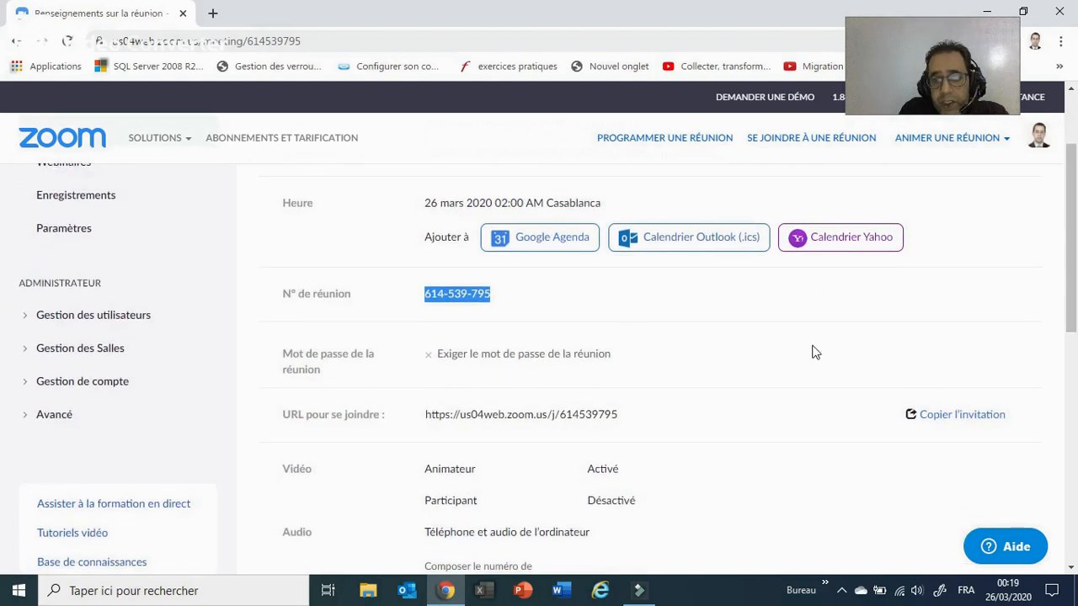
{"action": "left_click", "coordinate": [964, 418]}
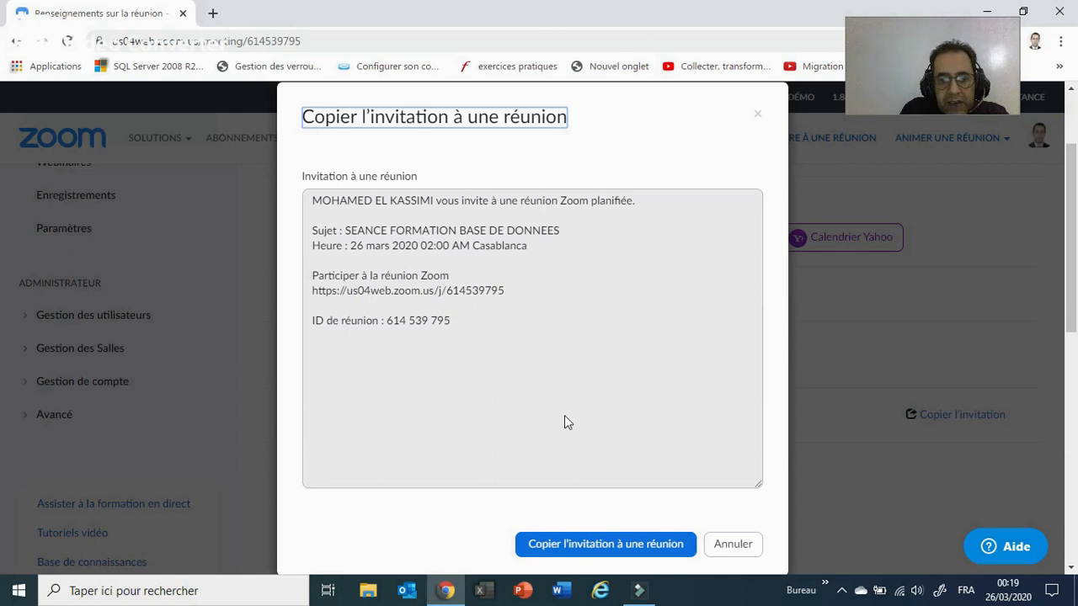
{"action": "left_click", "coordinate": [594, 545]}
{"action": "key", "text": "ctrl+c"}
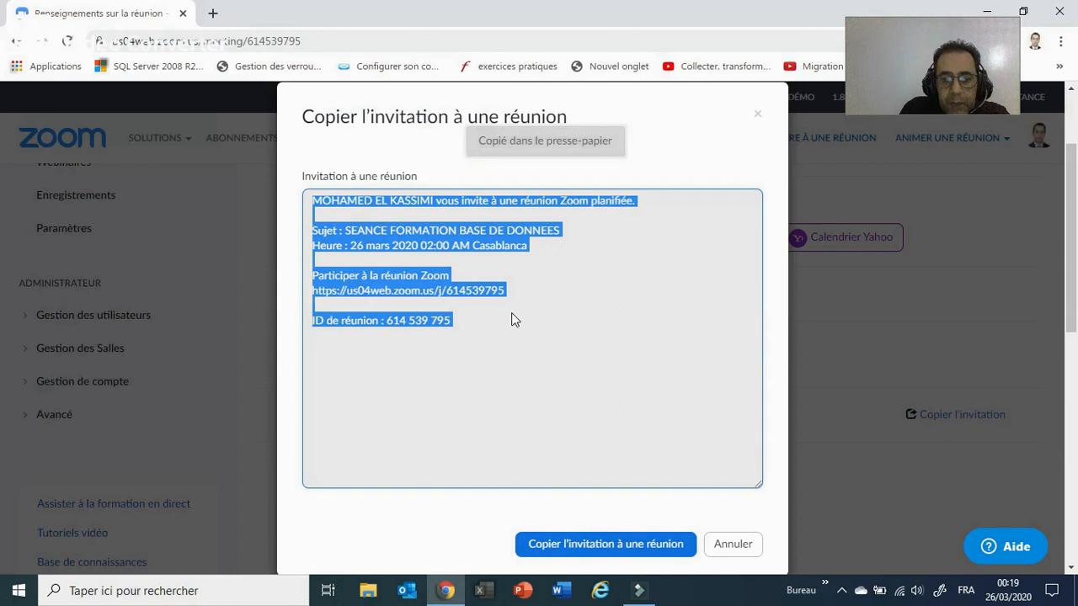
- Switch to Outlook, create a new email, clear the default signature from its body and paste the meeting invitation
{"action": "left_click", "coordinate": [407, 591]}
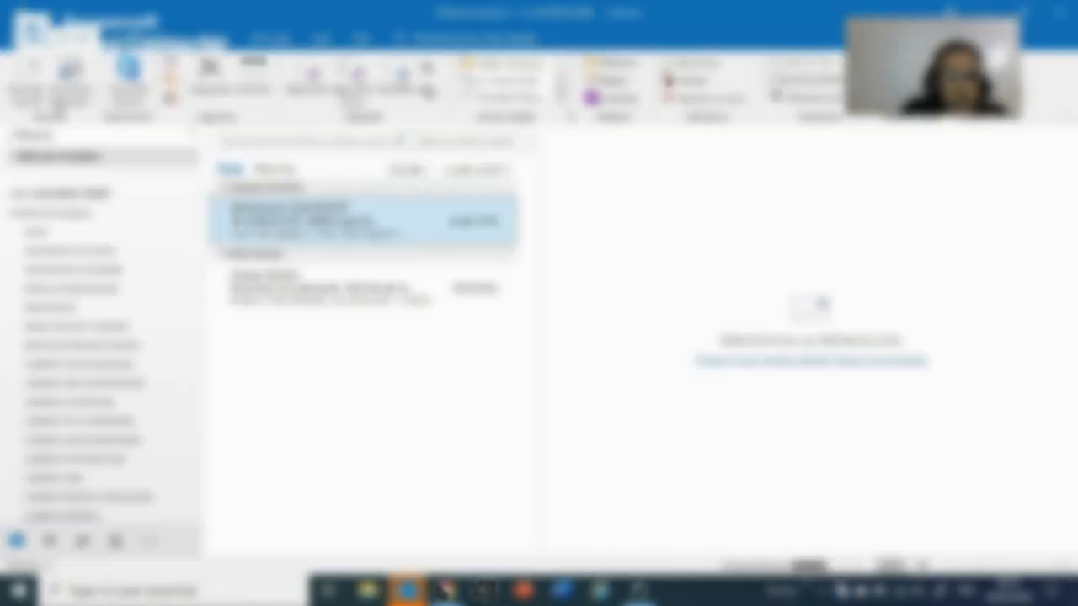
{"action": "left_click", "coordinate": [28, 82]}
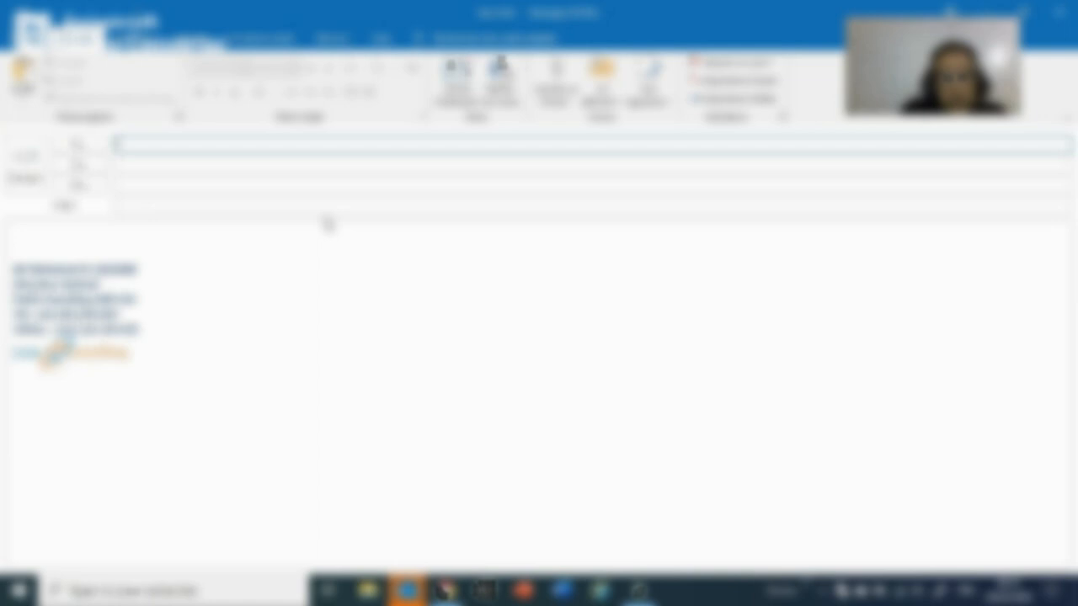
{"action": "left_click", "coordinate": [139, 230]}
{"action": "key", "text": "ctrl+a"}
{"action": "key", "text": "Delete"}
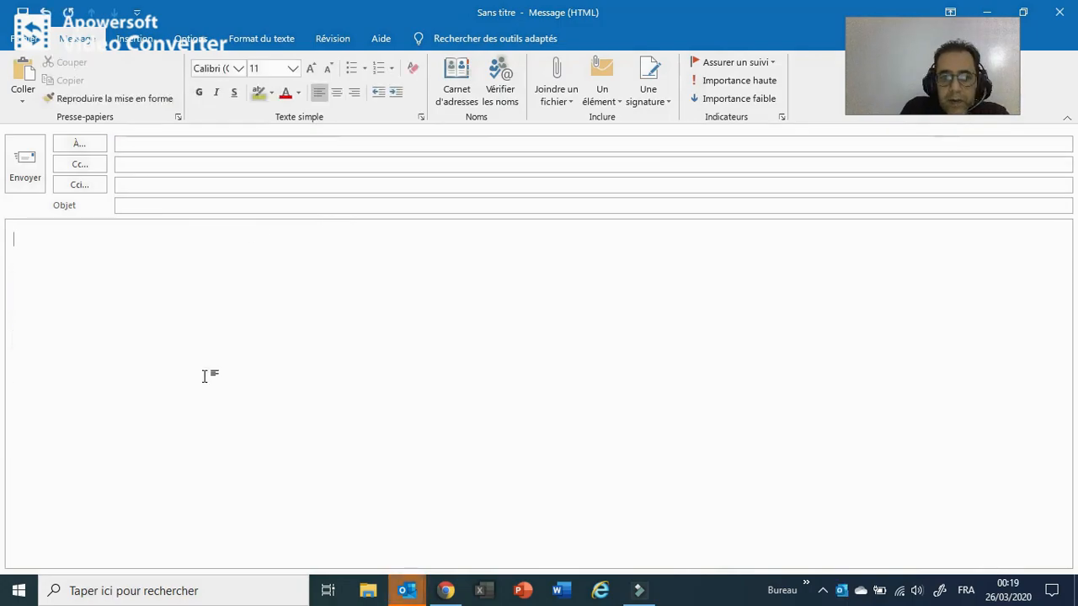
{"action": "key", "text": "ctrl+v"}
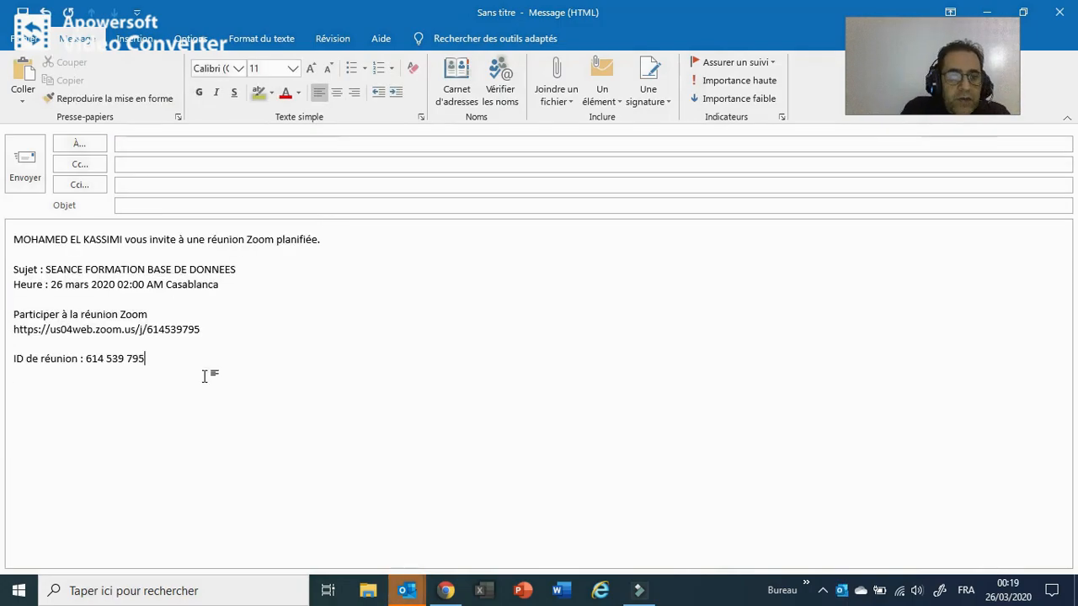
- Add a line break after the Zoom join URL in the email body so that it turns into a link
{"action": "left_click_drag", "start_coordinate": [205, 377], "coordinate": [211, 337]}
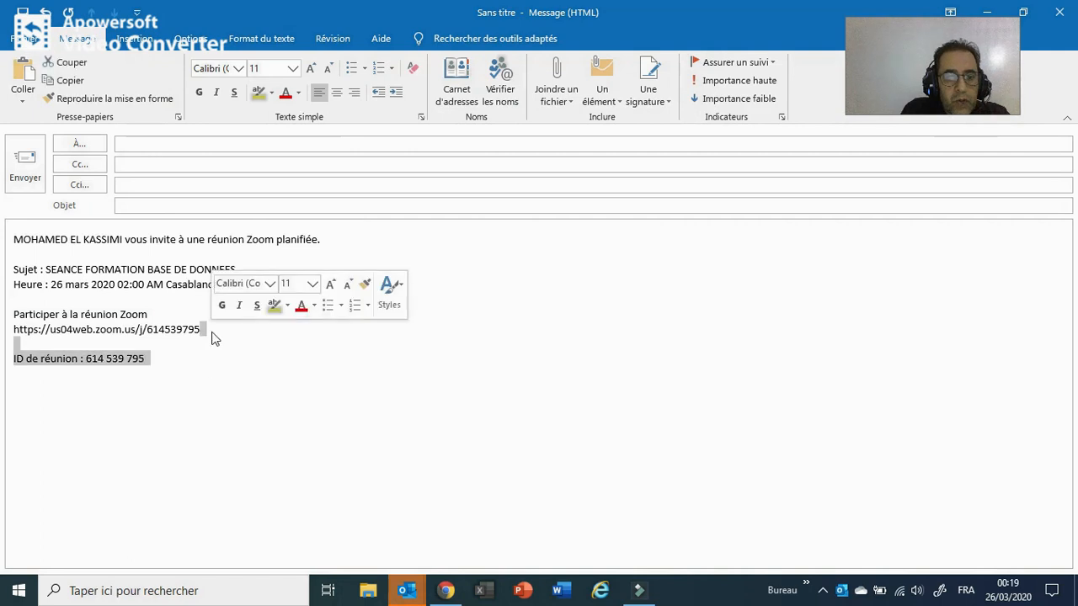
{"action": "left_click", "coordinate": [210, 330]}
{"action": "key", "text": "Return"}
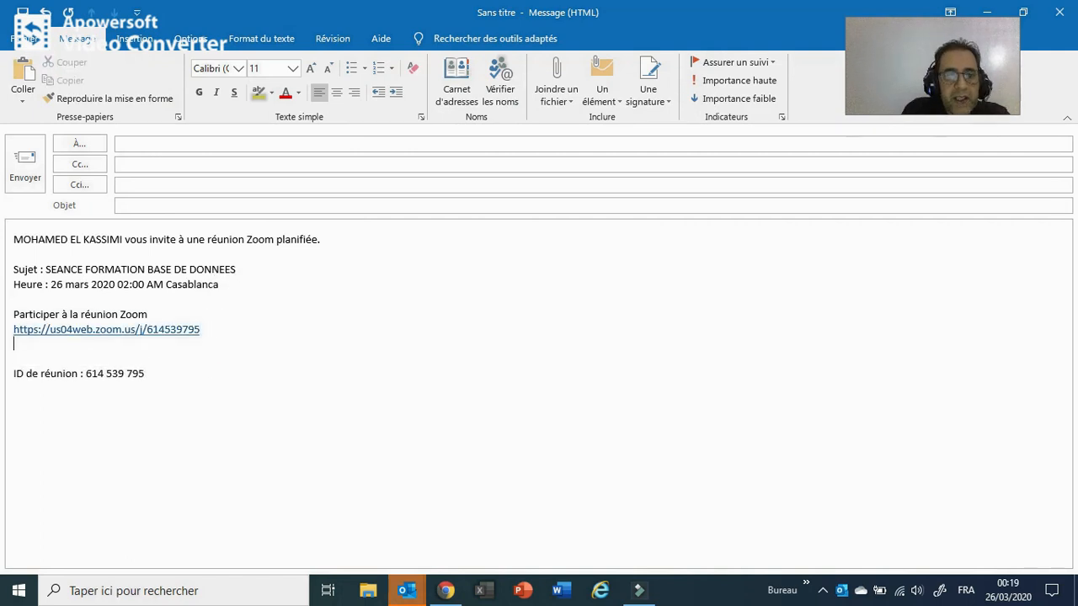
- Set the email's subject to "Séance de cours de base de données"
{"action": "left_click", "coordinate": [229, 205]}
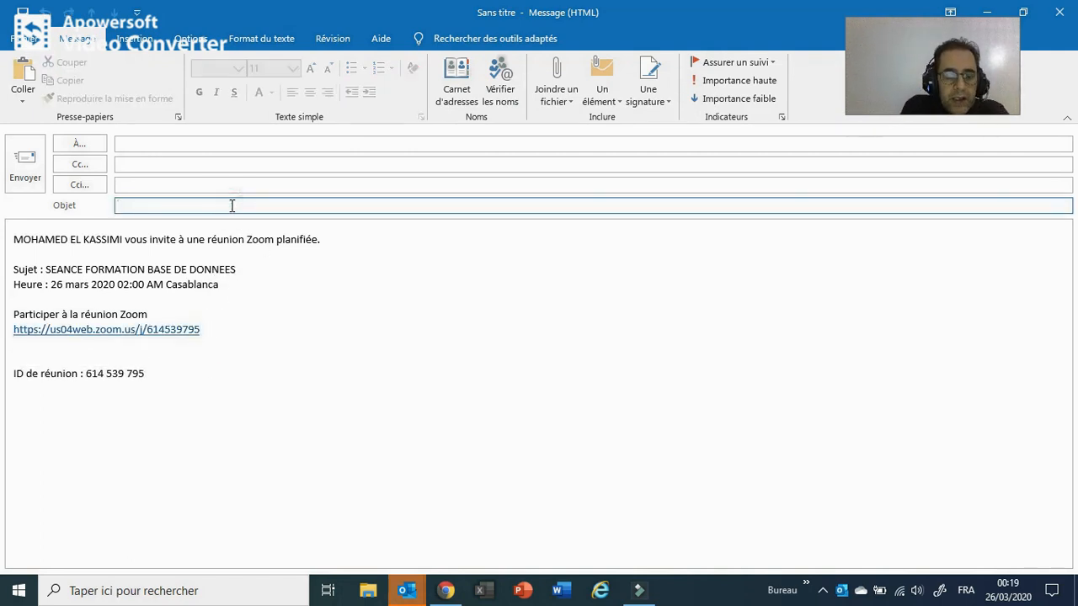
{"action": "type", "text": "S"}
{"action": "type", "text": "eéance de cours de base de données"}
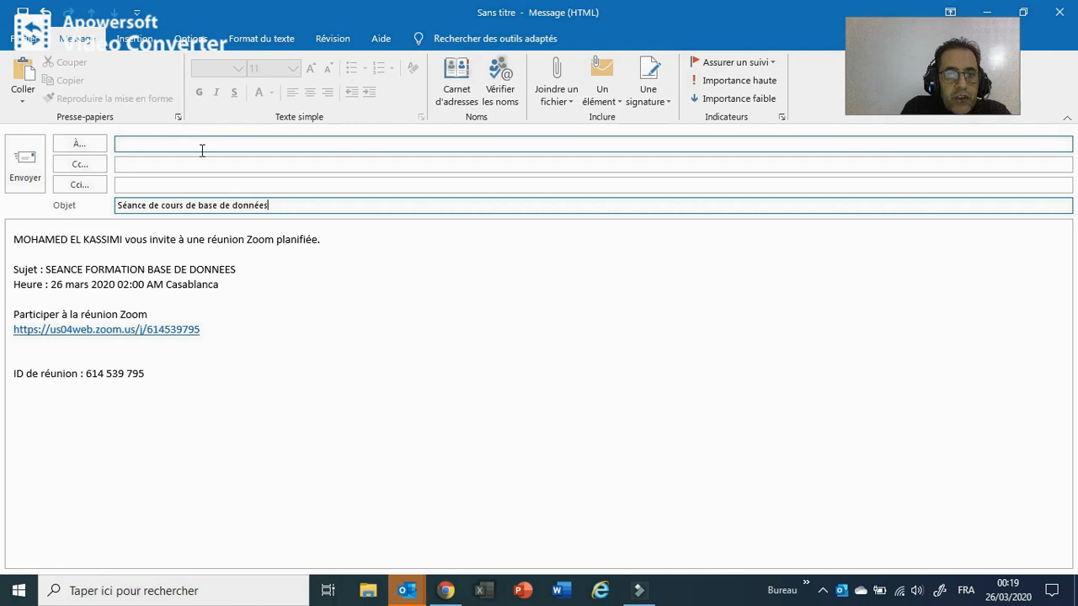
- Add the saved contact suggested for "orb" as the email's recipient and send the invitation
{"action": "left_click", "coordinate": [202, 146]}
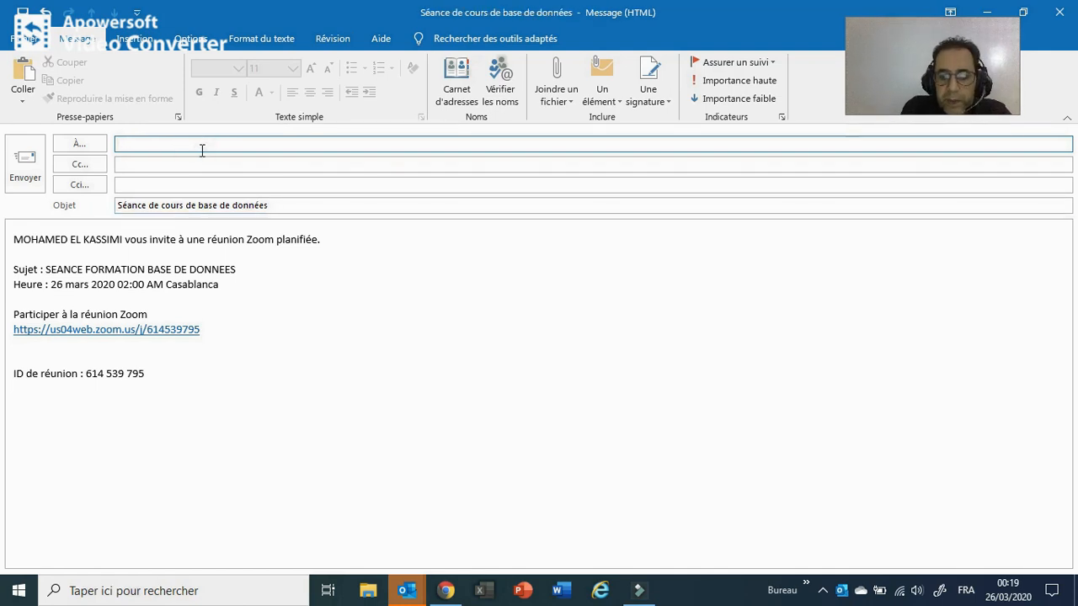
{"action": "type", "text": "orb"}
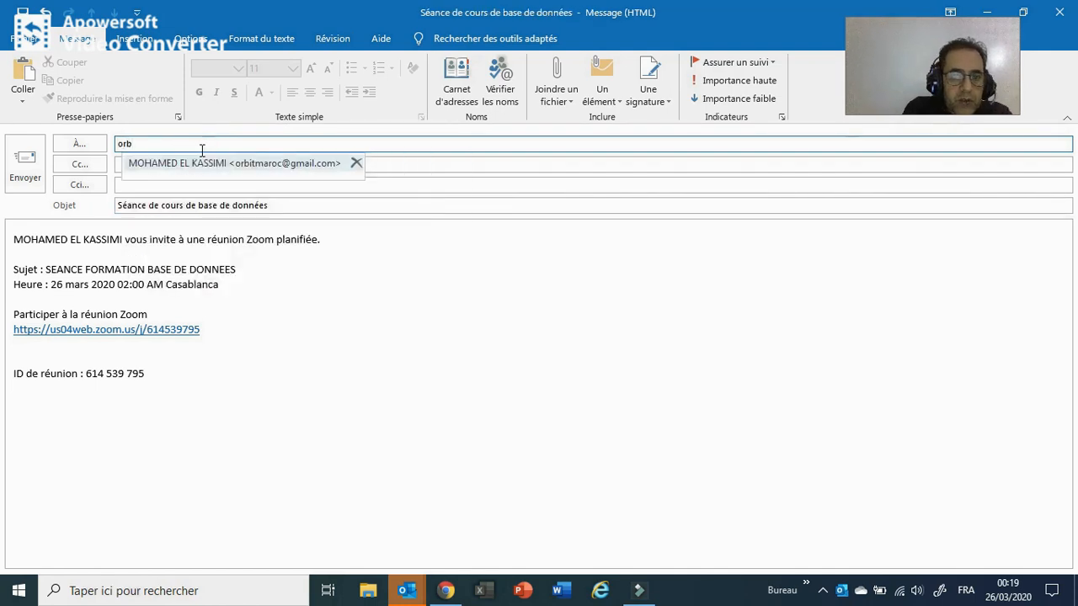
{"action": "left_click", "coordinate": [242, 165]}
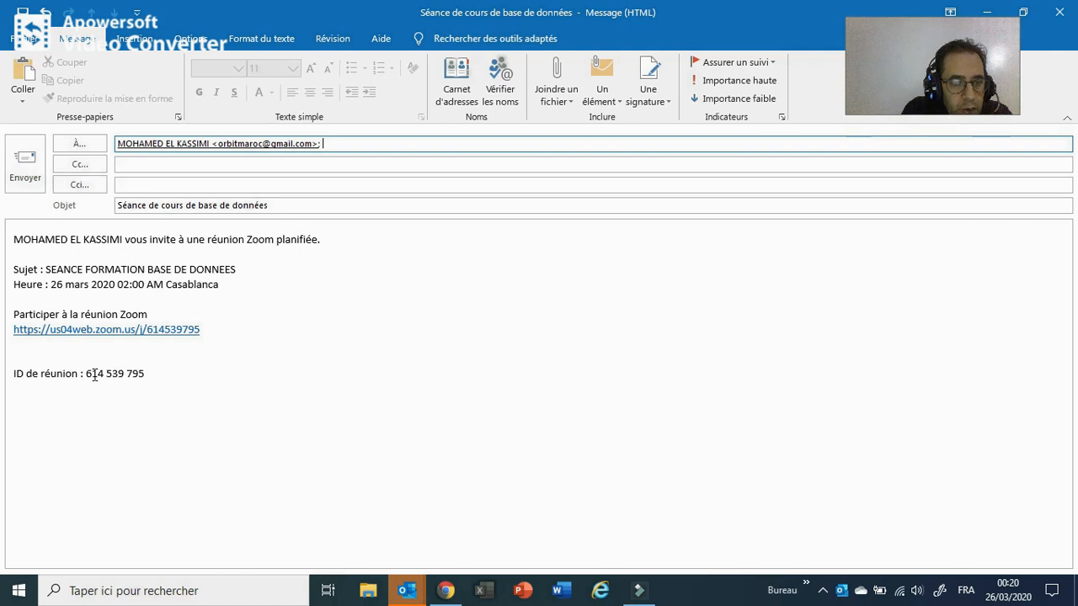
{"action": "left_click_drag", "start_coordinate": [88, 374], "coordinate": [144, 375]}
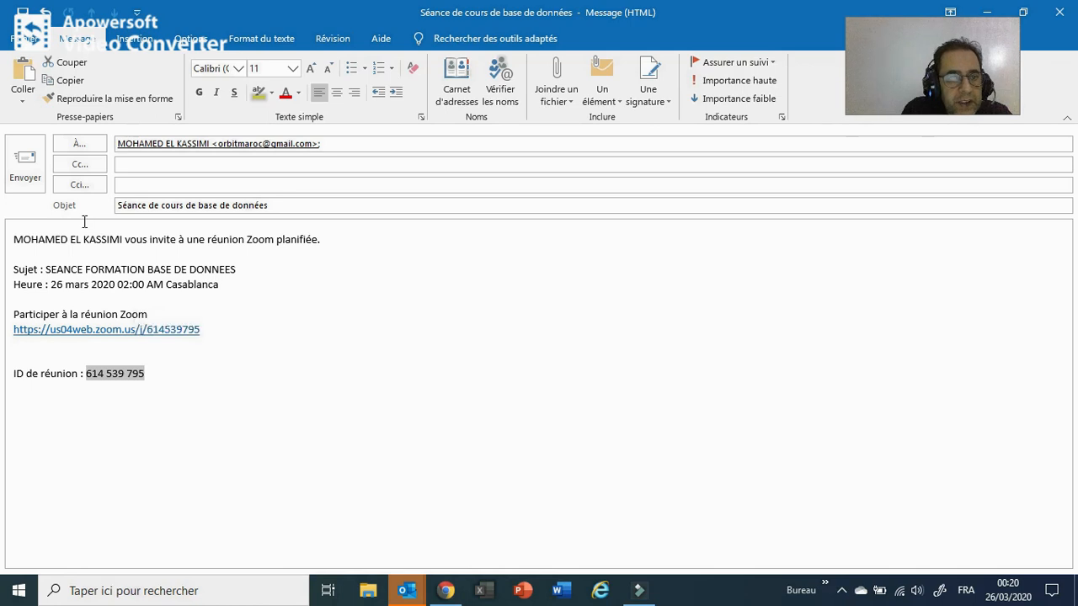
{"action": "left_click", "coordinate": [25, 182]}
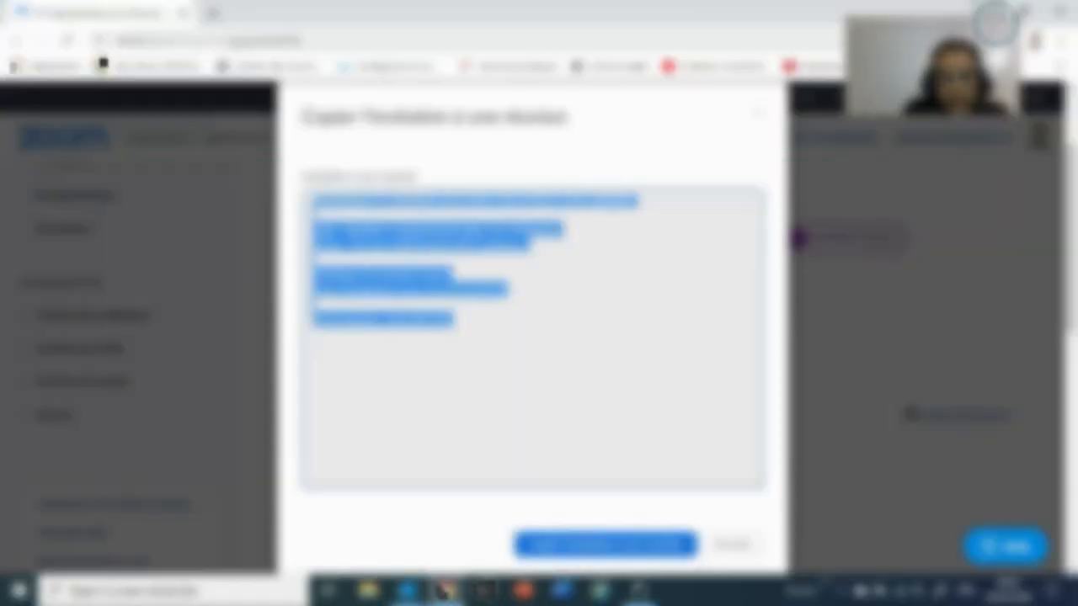
- Close the invitation dialog, review the meeting's details and open the list of upcoming meetings (Prochaines réunions)
{"action": "left_click", "coordinate": [740, 546]}
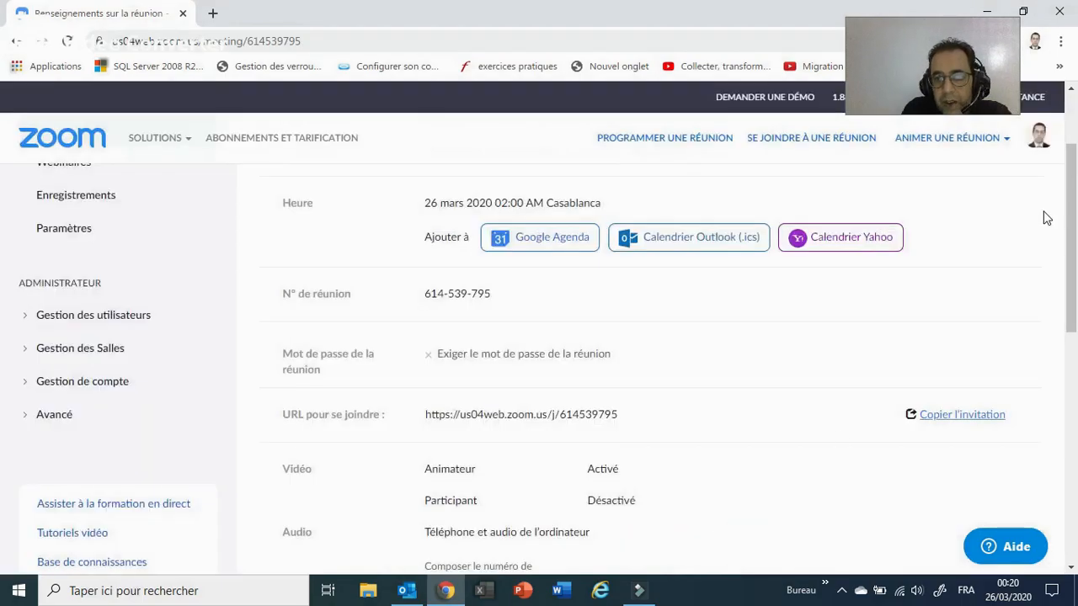
{"action": "left_click_drag", "start_coordinate": [1071, 222], "coordinate": [1076, 340]}
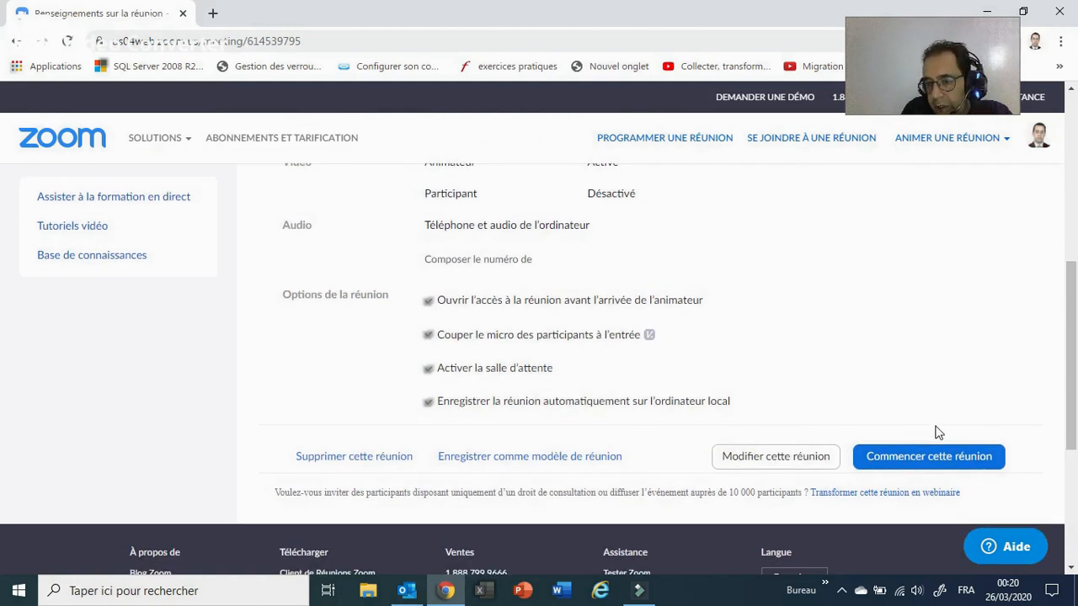
{"action": "left_click_drag", "start_coordinate": [1070, 391], "coordinate": [1075, 215]}
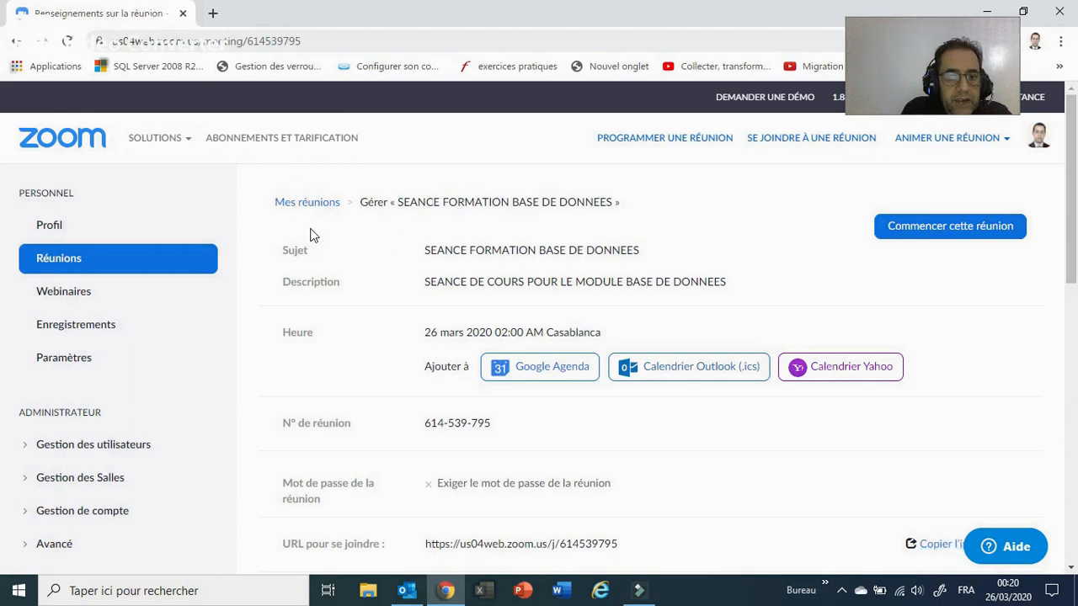
{"action": "left_click", "coordinate": [68, 263]}
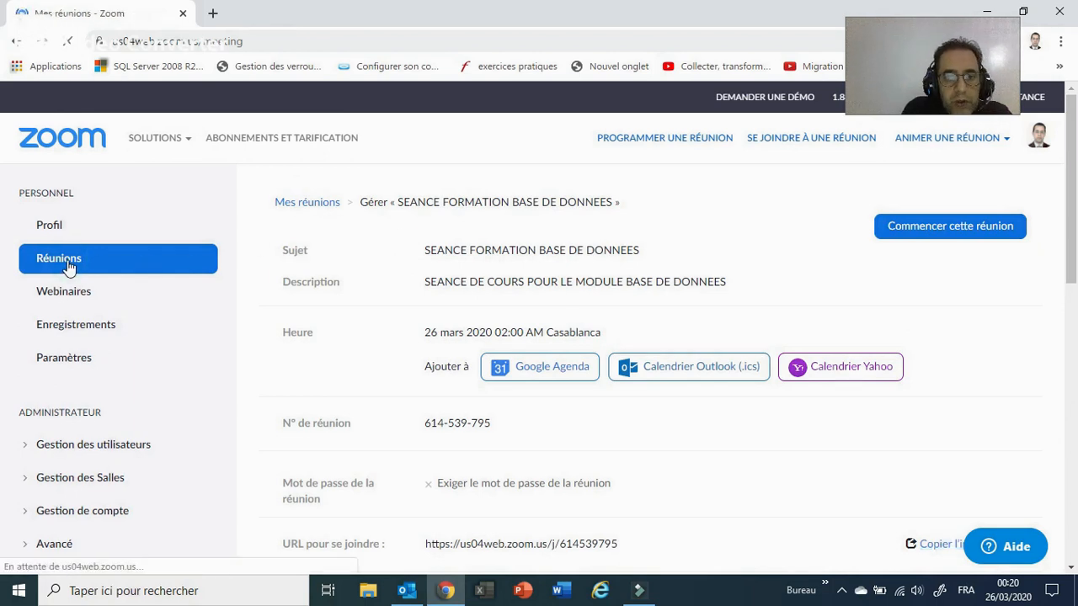
{"action": "left_click_drag", "start_coordinate": [1074, 182], "coordinate": [1074, 195]}
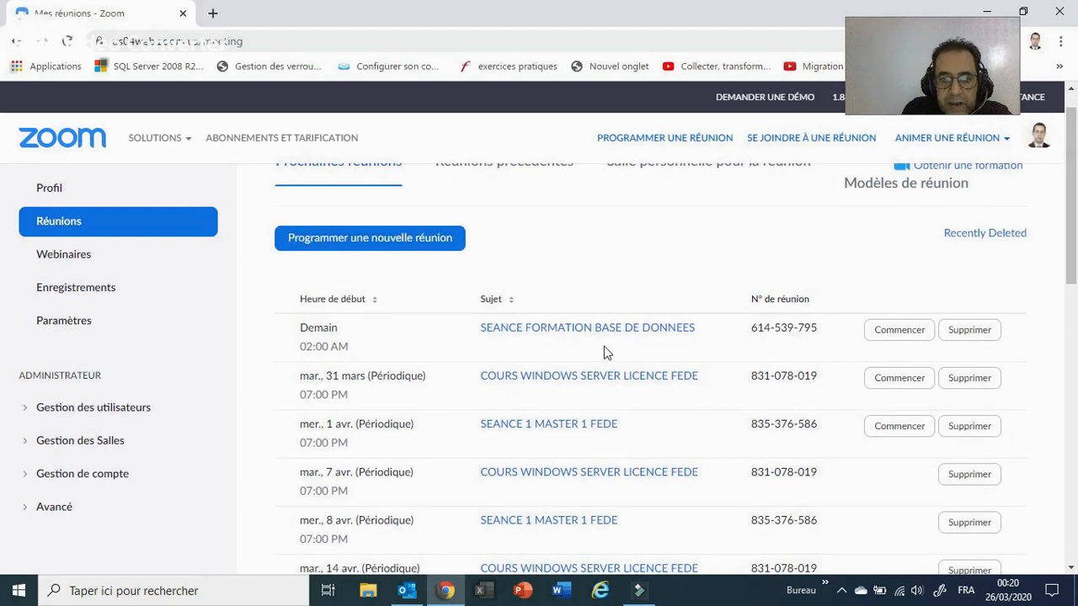